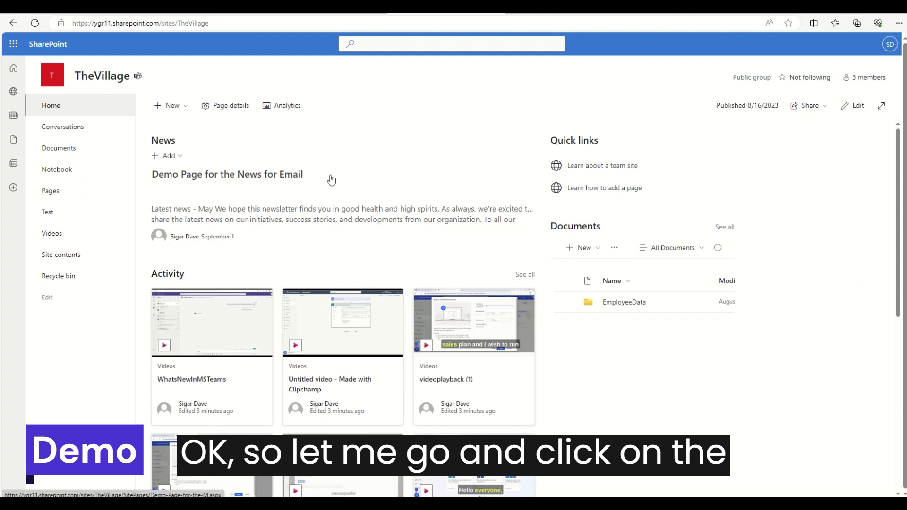
Go from Site contents to the Site Pages library and show the new page types
left_click(69, 254)
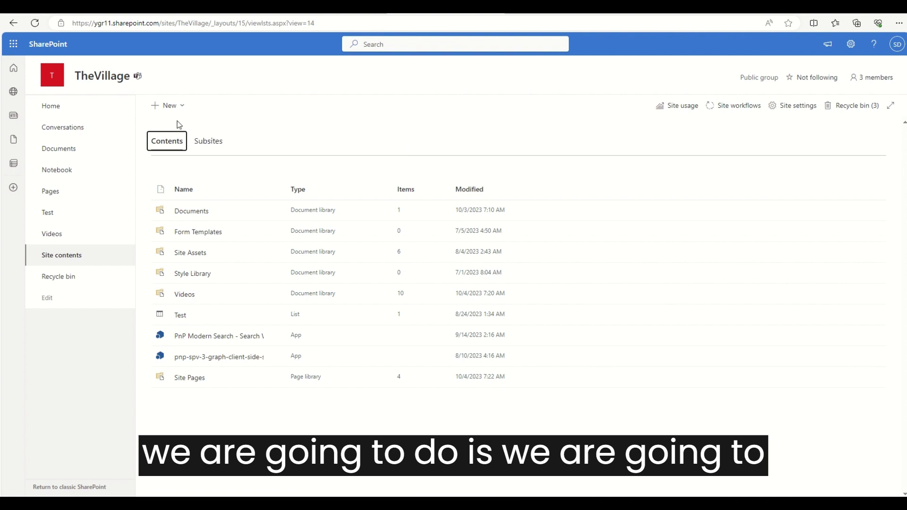
left_click(184, 381)
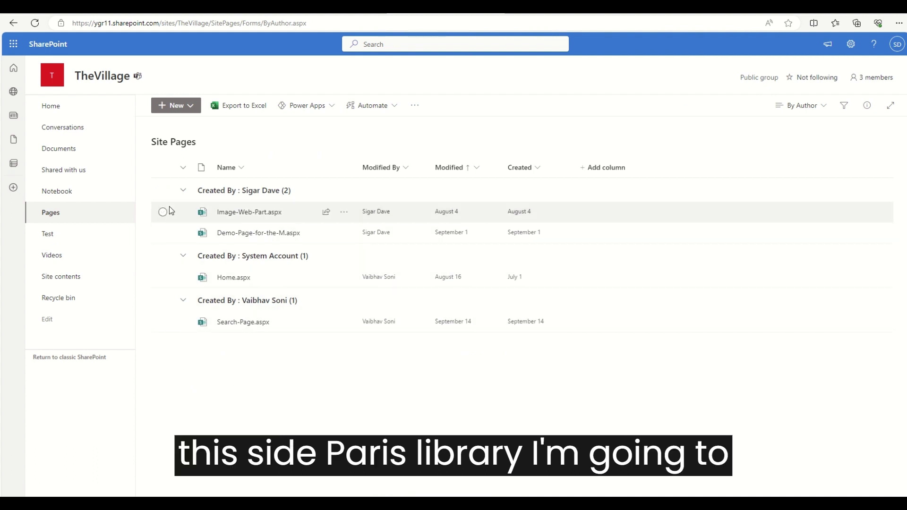
left_click(188, 107)
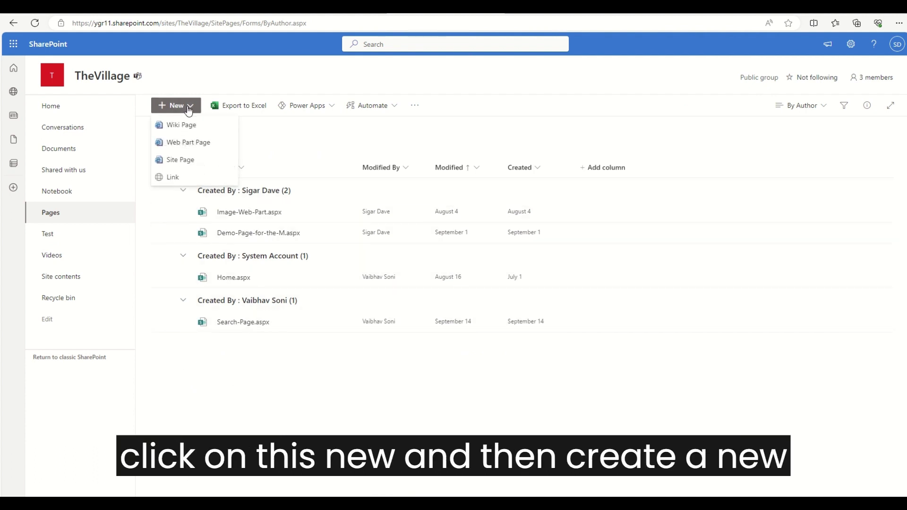
Create a site page titled 'New Stream Web Part', removing the extra space from the title
left_click(178, 160)
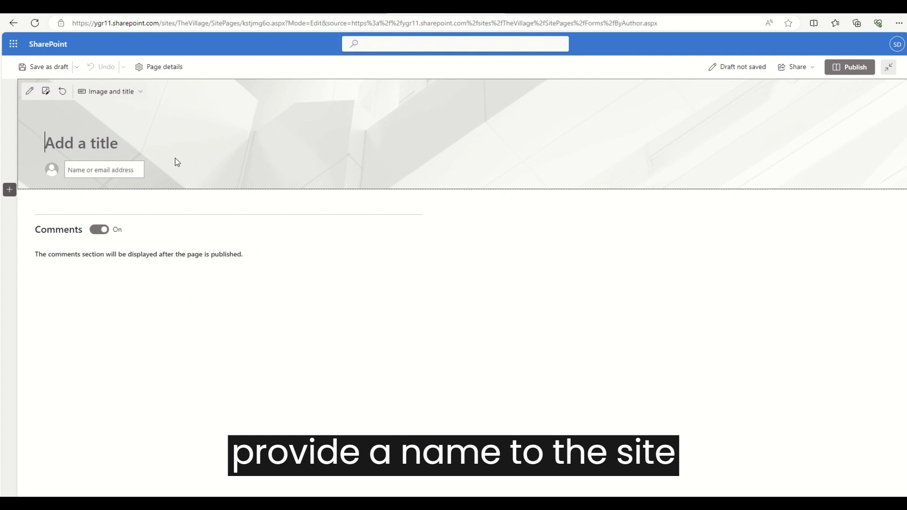
type("Stream")
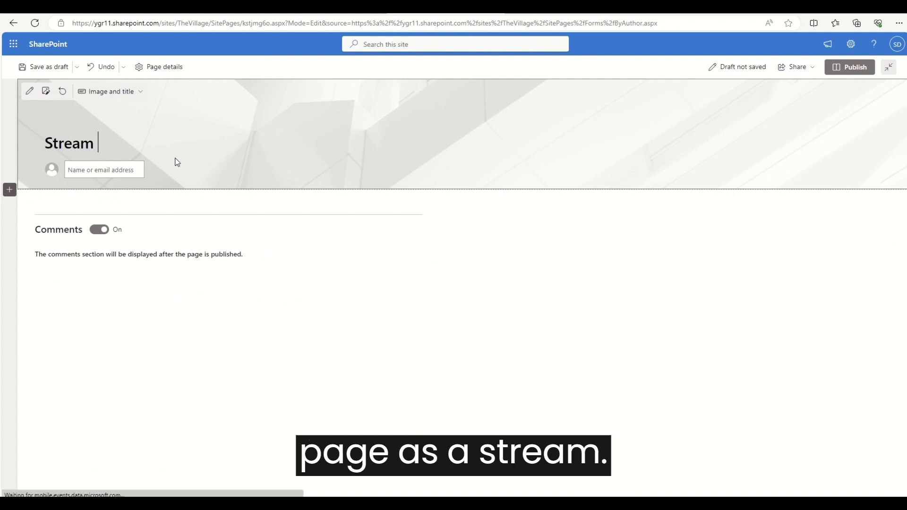
type("New ")
type(" W")
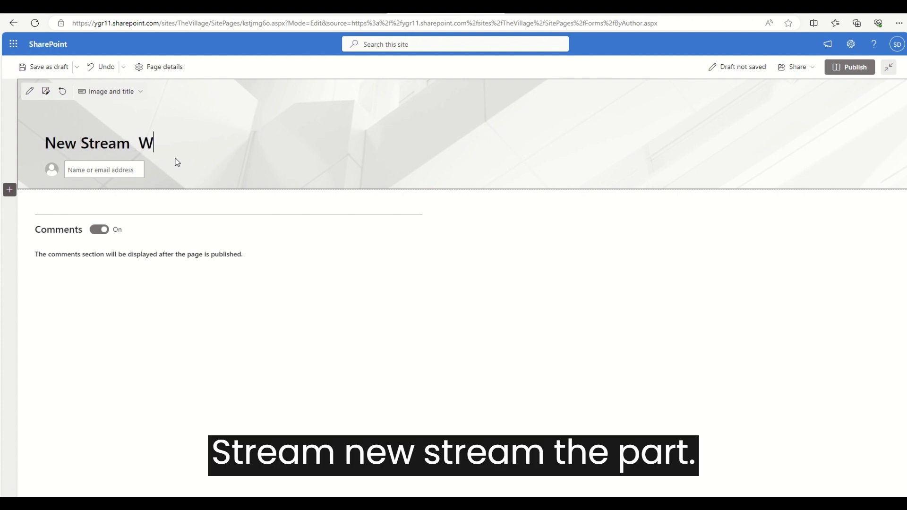
type("eb Part")
left_click(142, 146)
key("BackSpace")
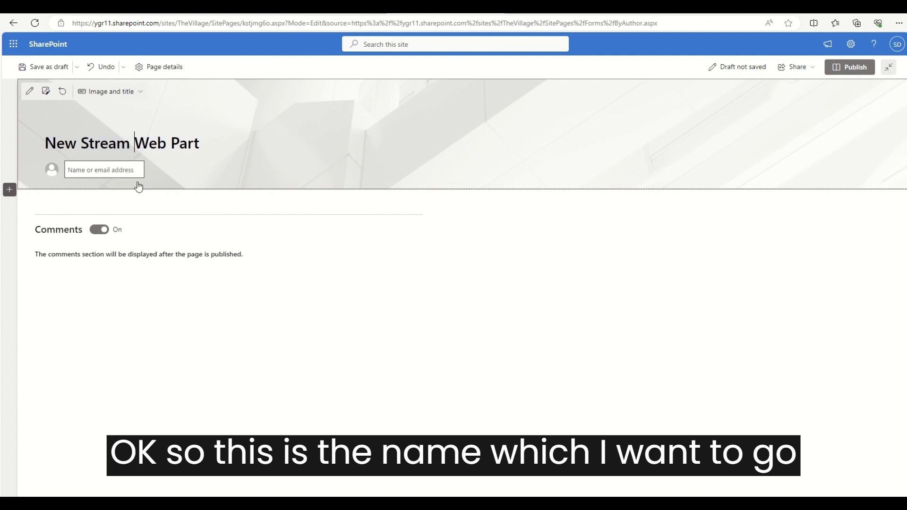
left_click(284, 277)
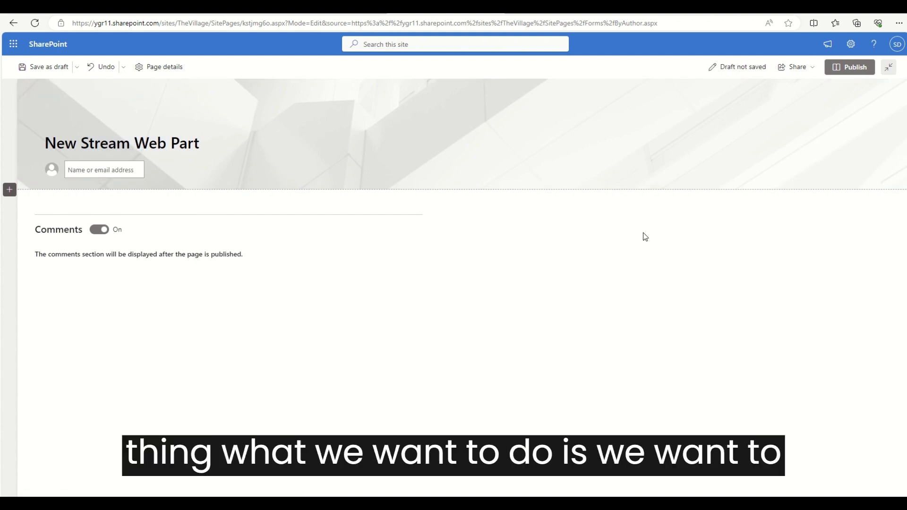
Search the toolbox for 'Stre' and insert the Stream web part below the title
mouse_move(323, 198)
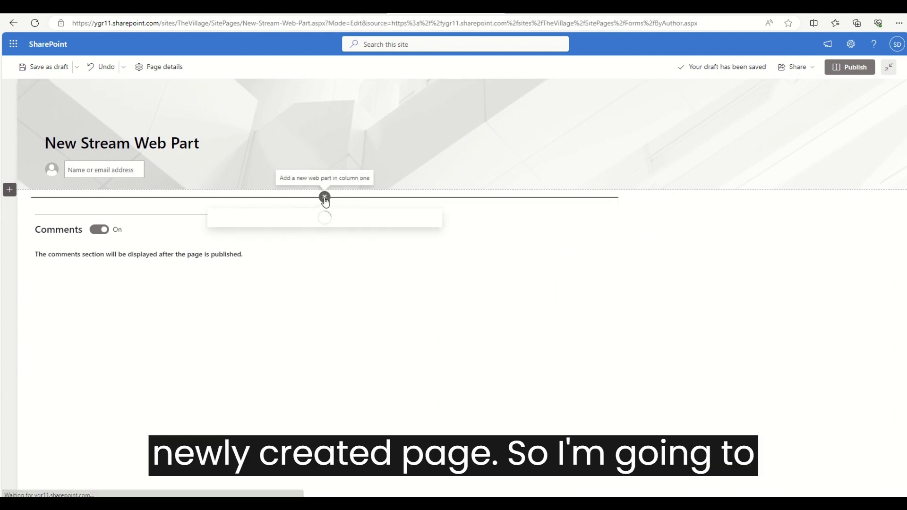
left_click(324, 198)
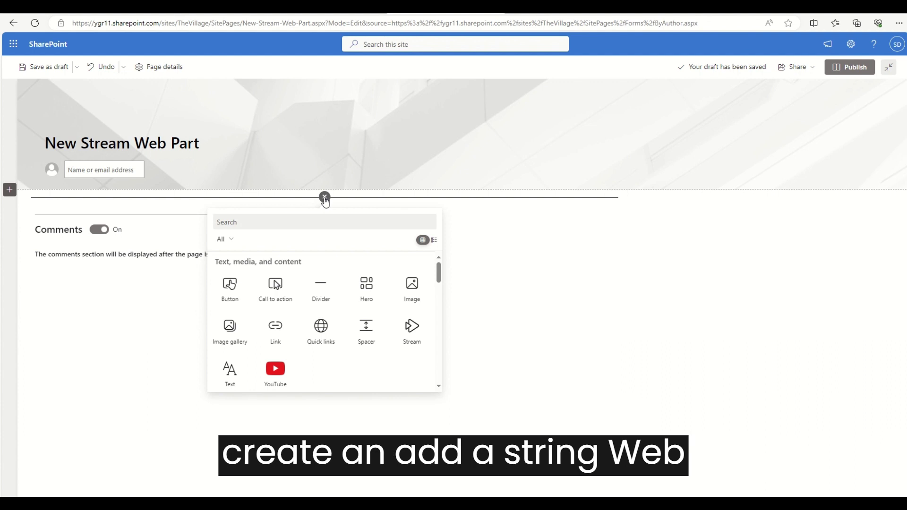
type("Stream")
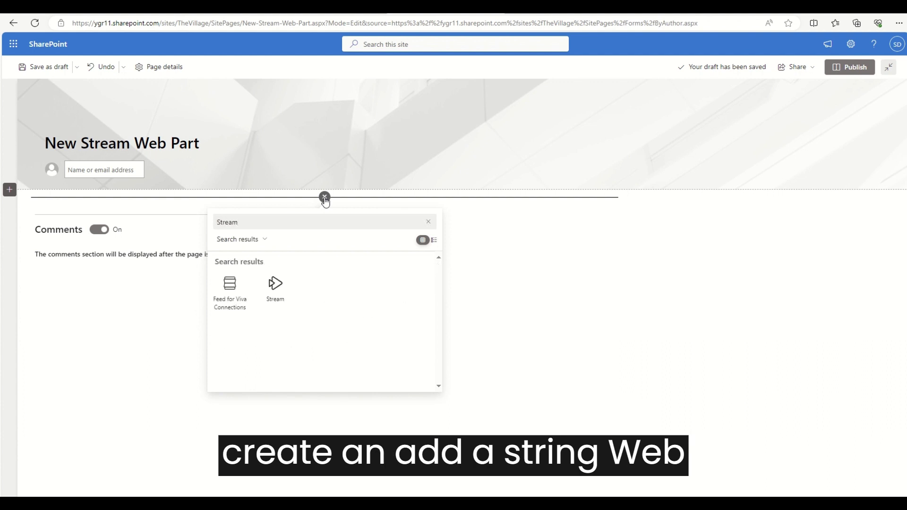
left_click(273, 297)
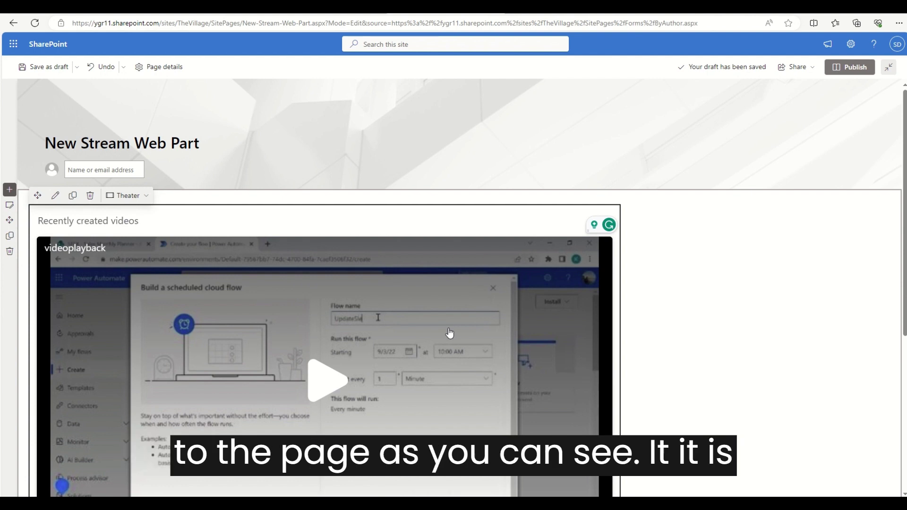
Change the Stream web part's video layout from Theater to Grid
scroll(449, 333, "down", 4)
scroll(449, 333, "down", 1)
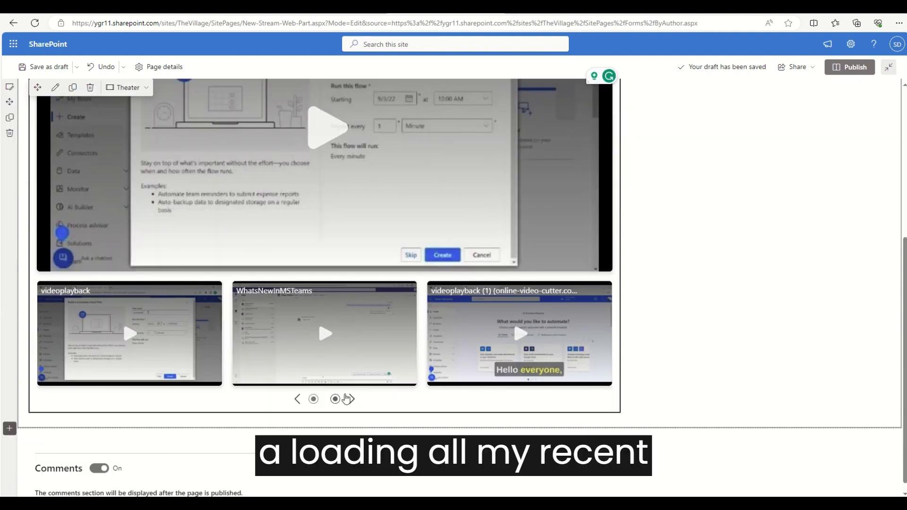
scroll(682, 197, "up", 5)
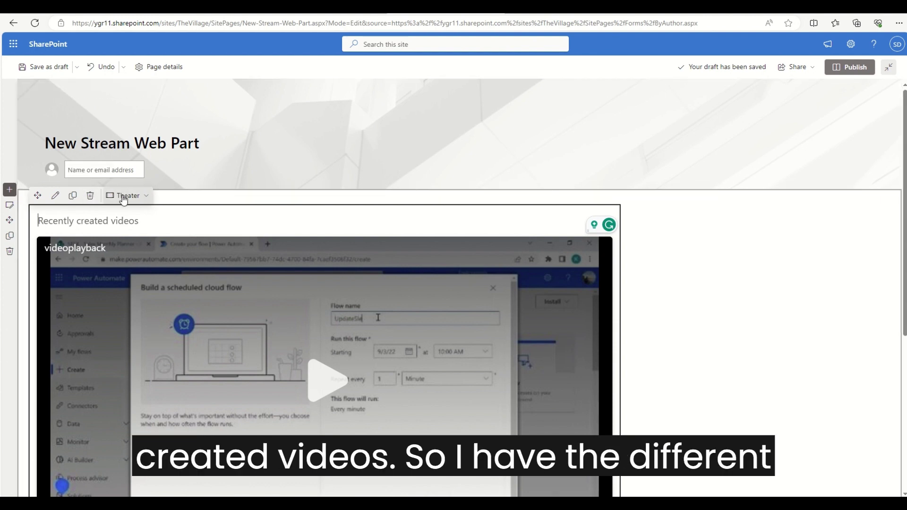
left_click(146, 200)
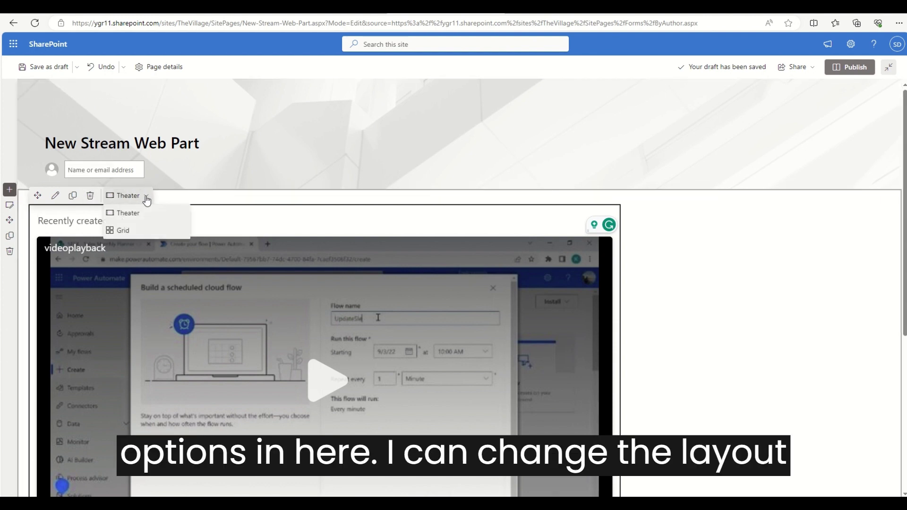
left_click(119, 231)
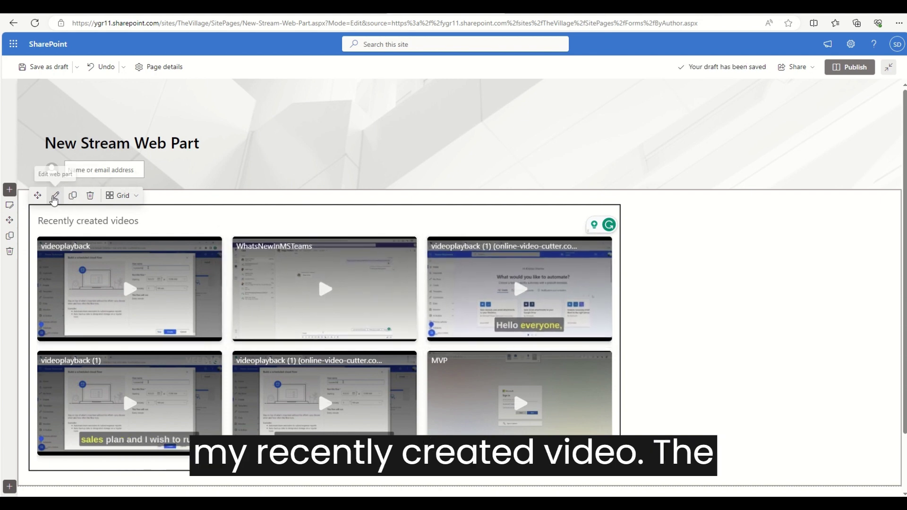
left_click(55, 196)
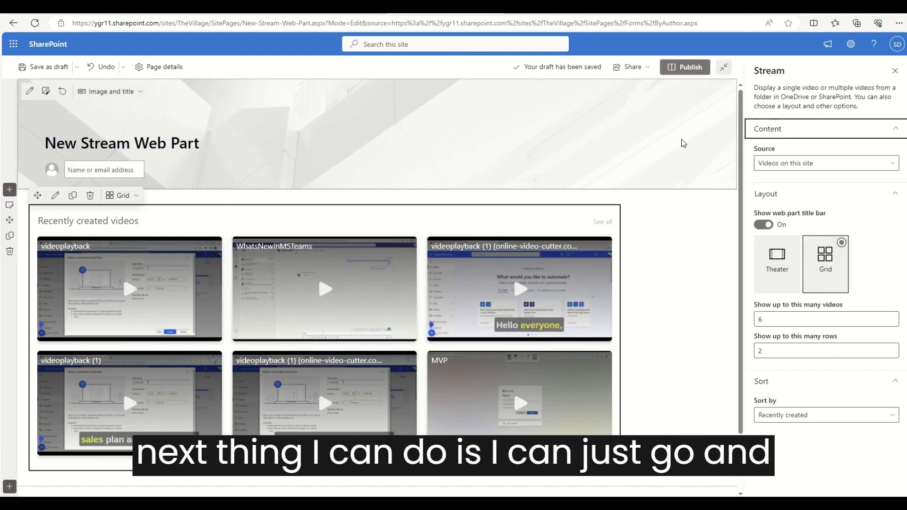
Set the Stream web part's video source to a single video
left_click(896, 131)
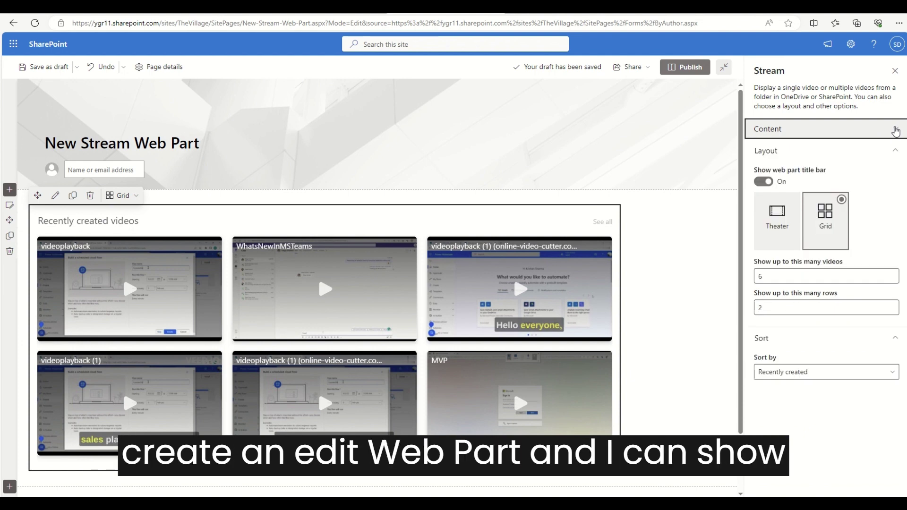
left_click(896, 130)
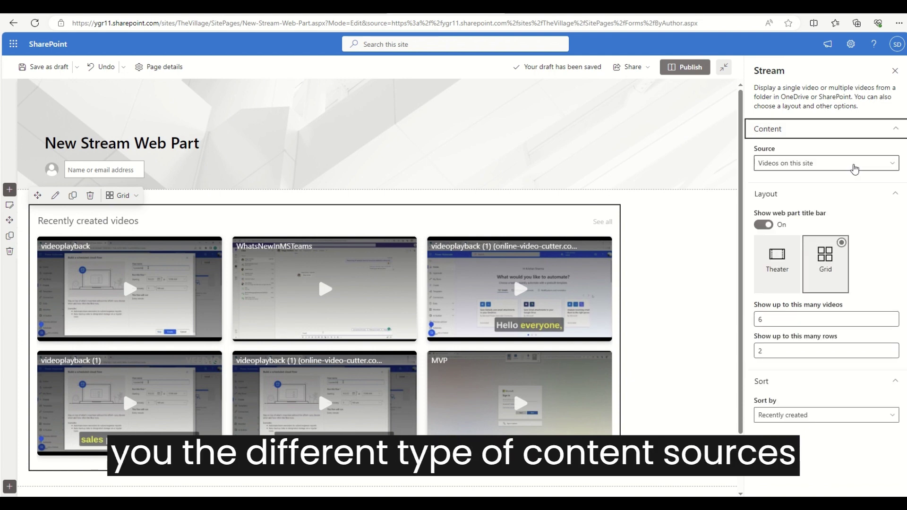
left_click(855, 169)
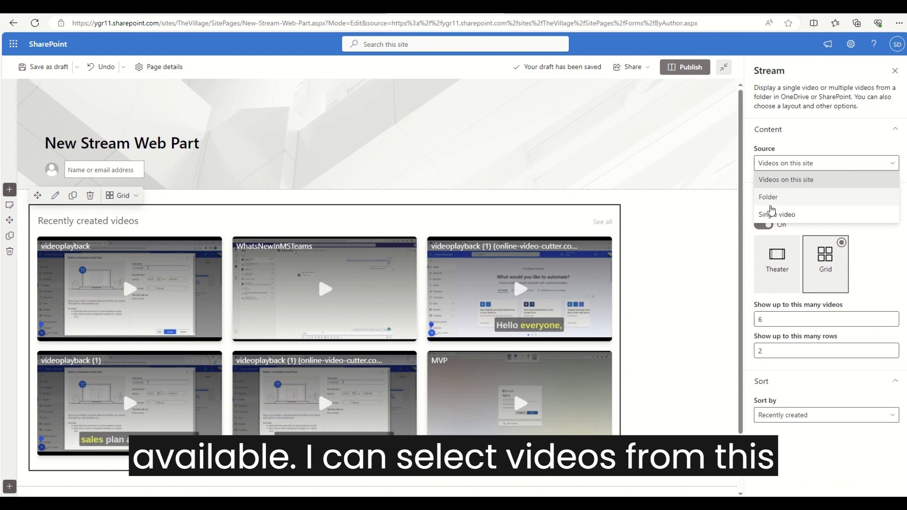
left_click(774, 215)
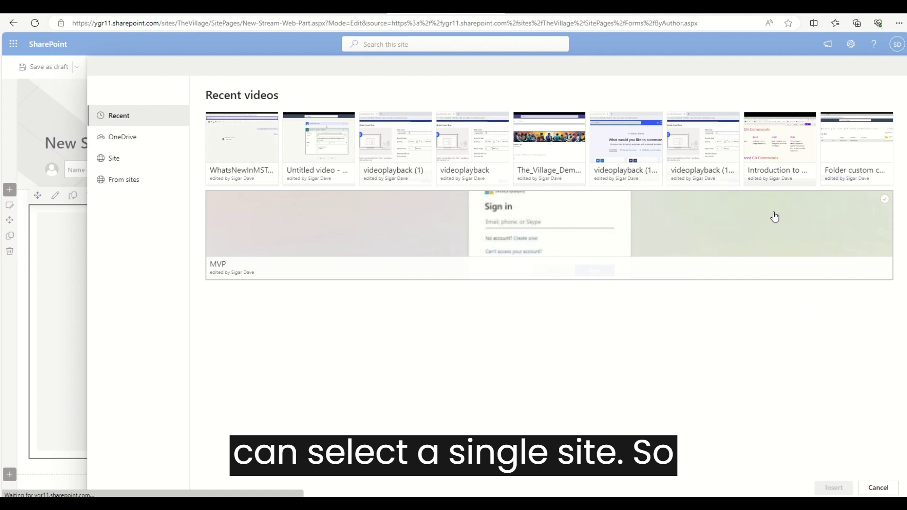
Browse OneDrive and site libraries, then insert 'Introduction to Git and SourceTree' from Videos
left_click(243, 156)
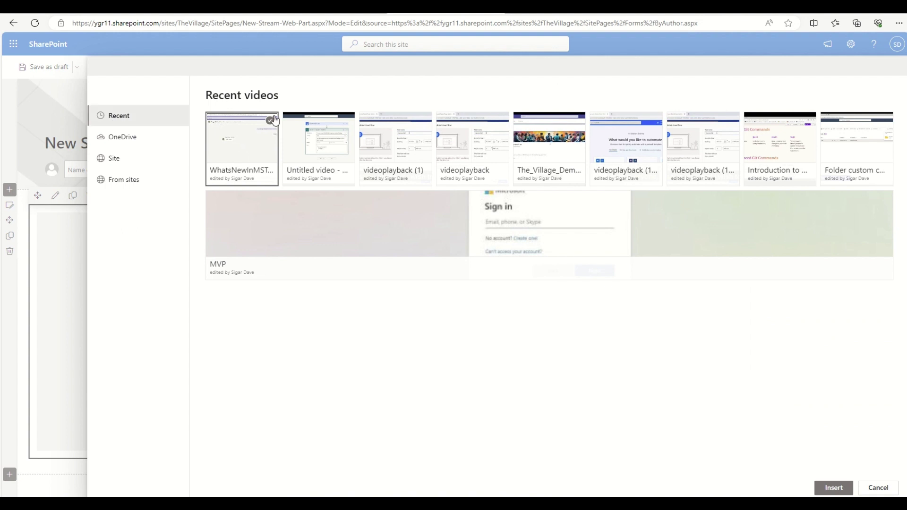
left_click(125, 139)
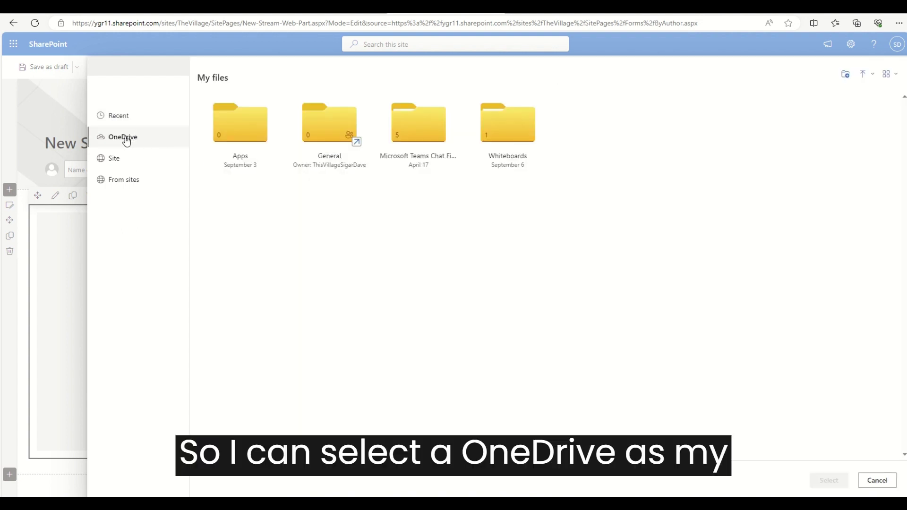
left_click(122, 159)
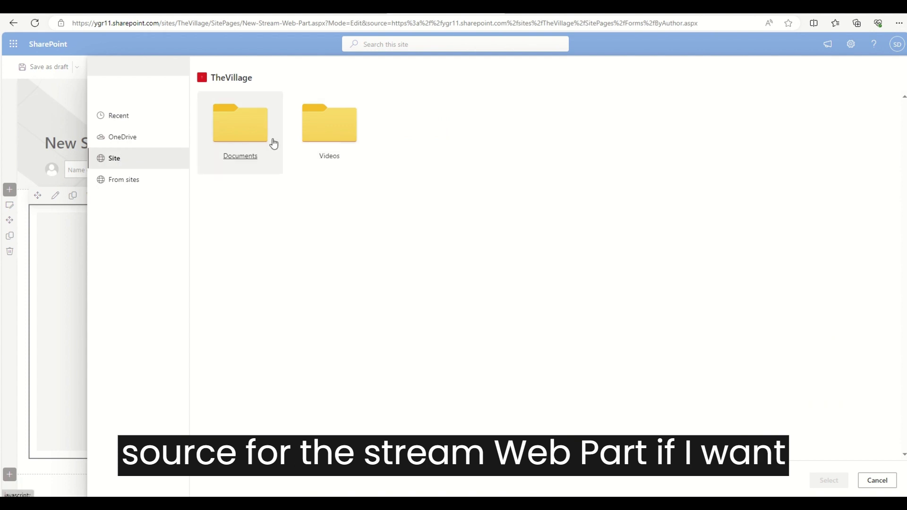
left_click(115, 190)
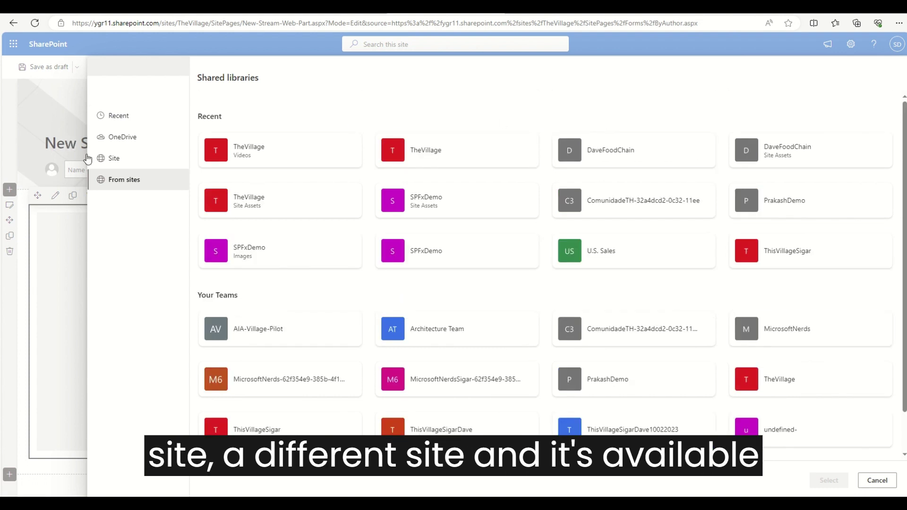
left_click(100, 160)
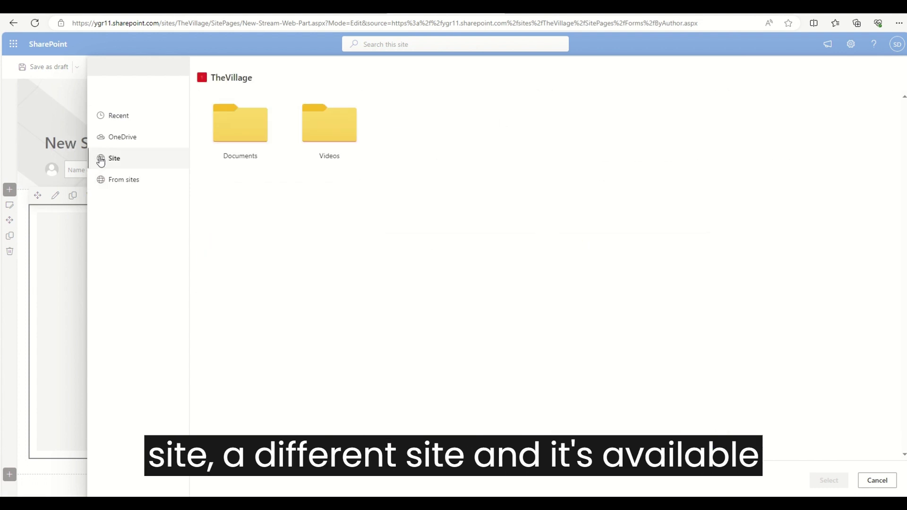
left_click(338, 133)
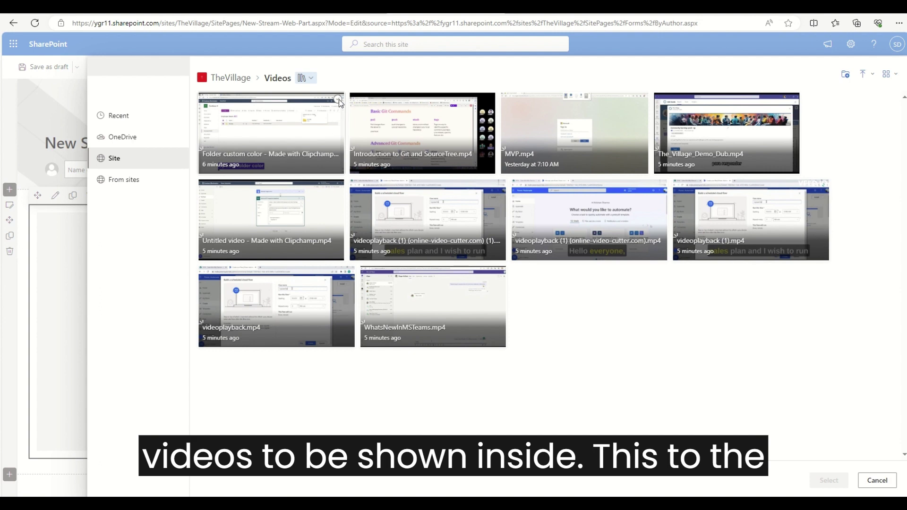
left_click(339, 99)
left_click(488, 99)
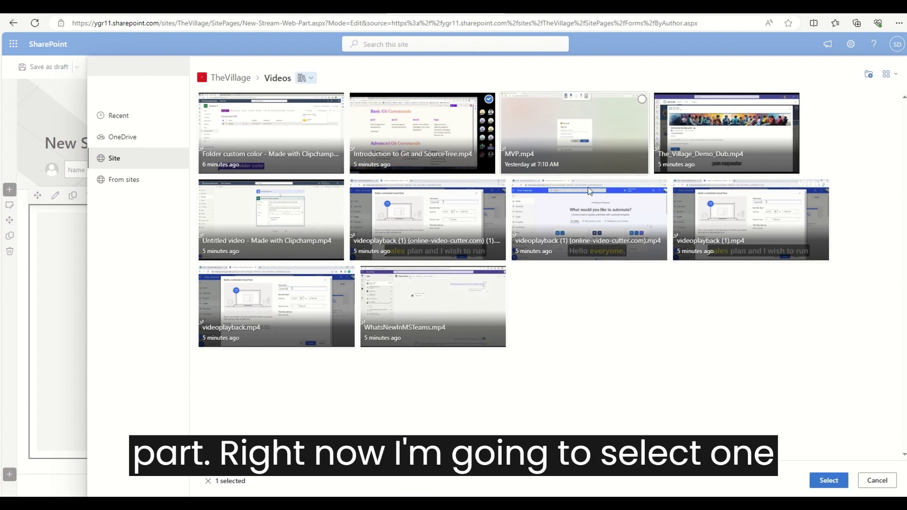
left_click(828, 480)
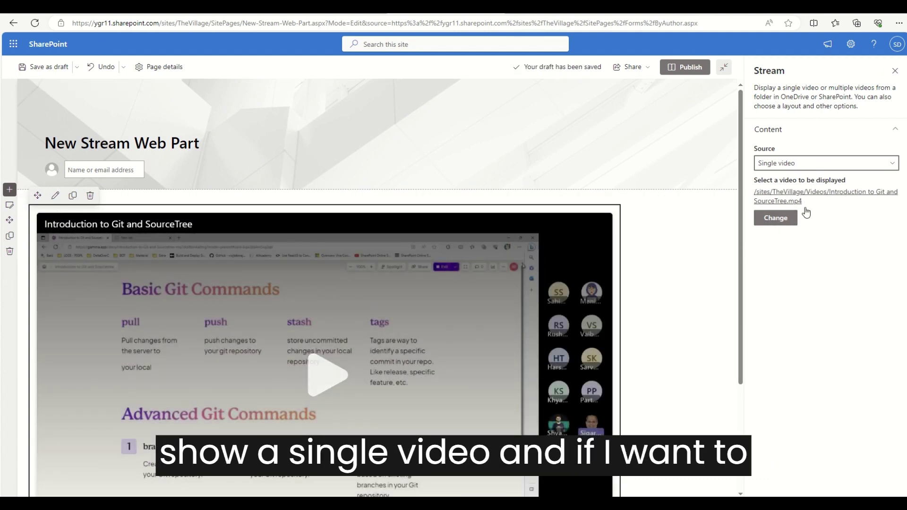
Replace that video with WhatsNewInMSTeams
left_click(782, 220)
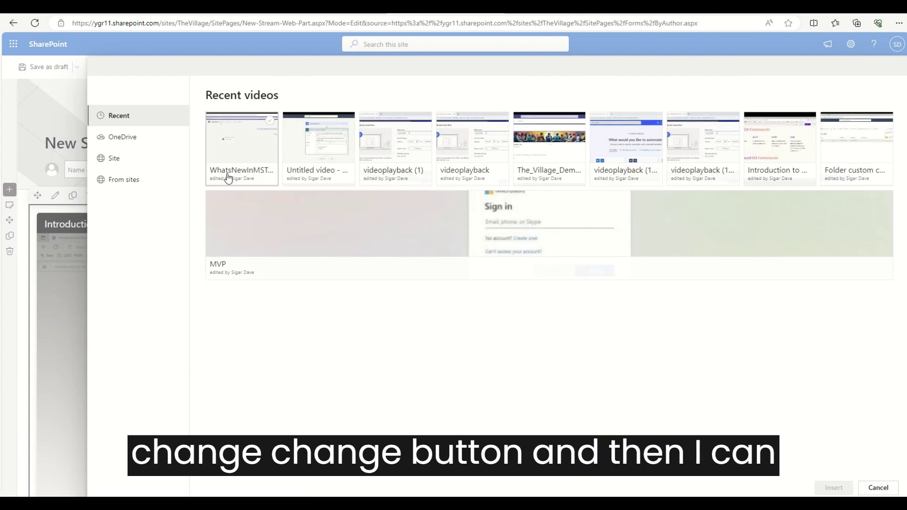
left_click(239, 136)
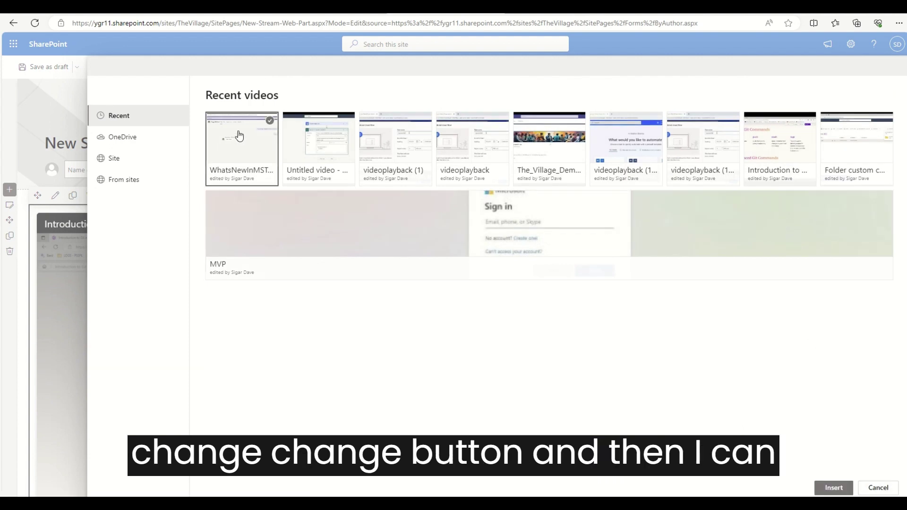
left_click(831, 487)
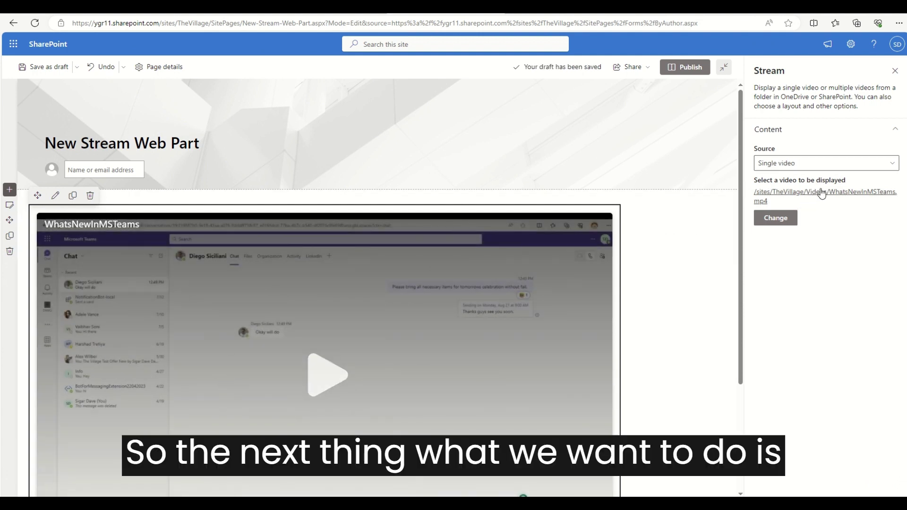
Set the web part's source to the site's Videos folder
left_click(817, 168)
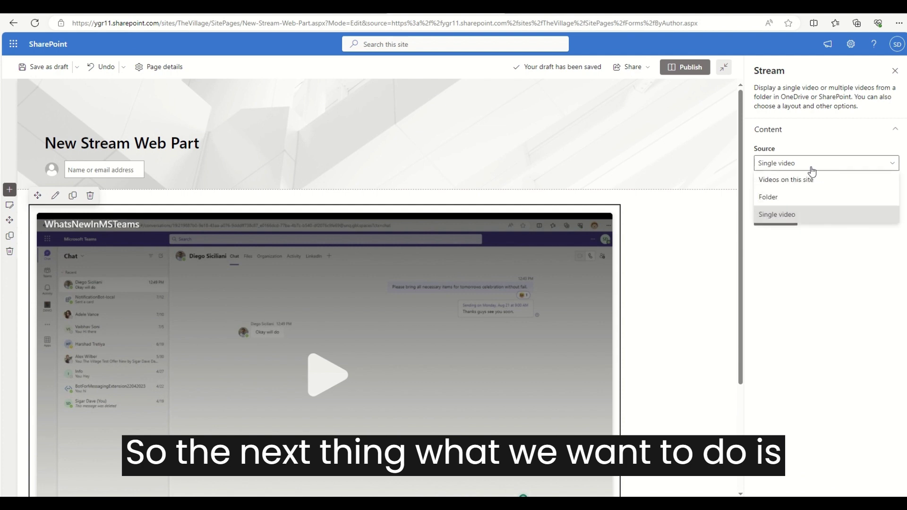
left_click(774, 198)
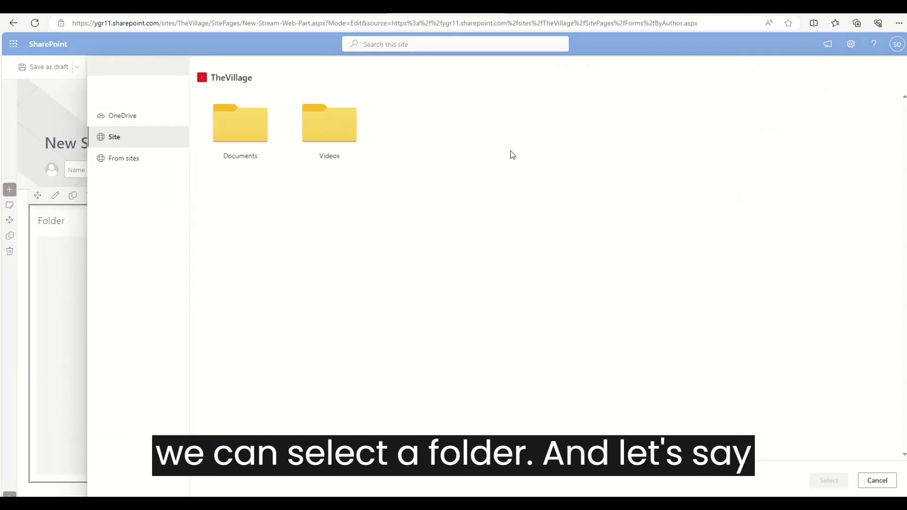
left_click(340, 142)
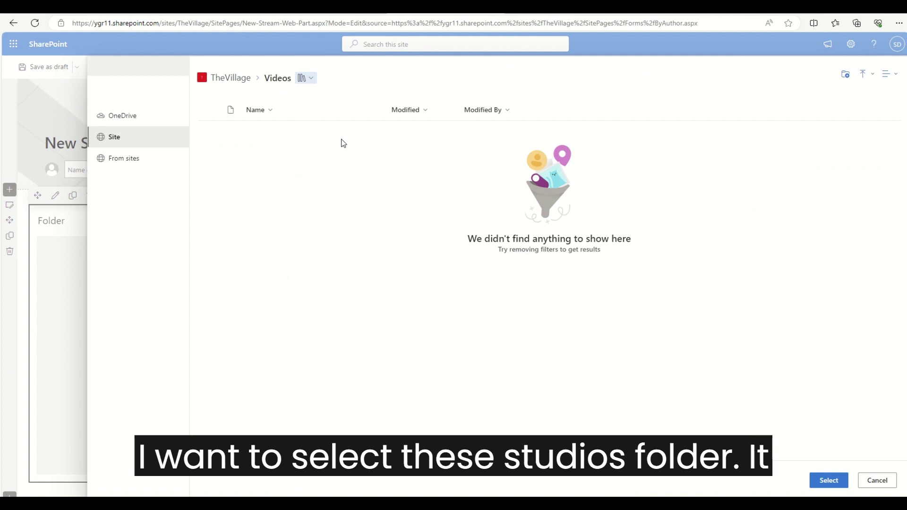
left_click(833, 484)
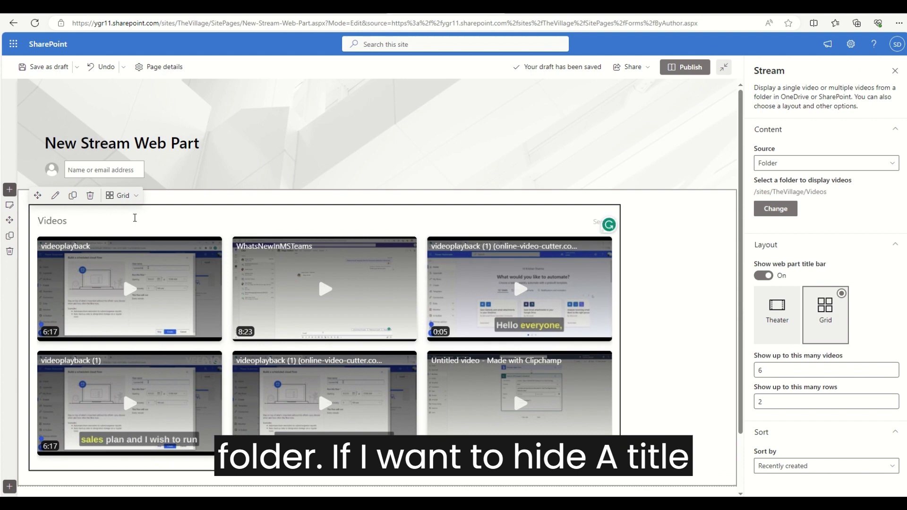
Hide the title bar, switch to Theater layout, and publish the page
left_click(758, 275)
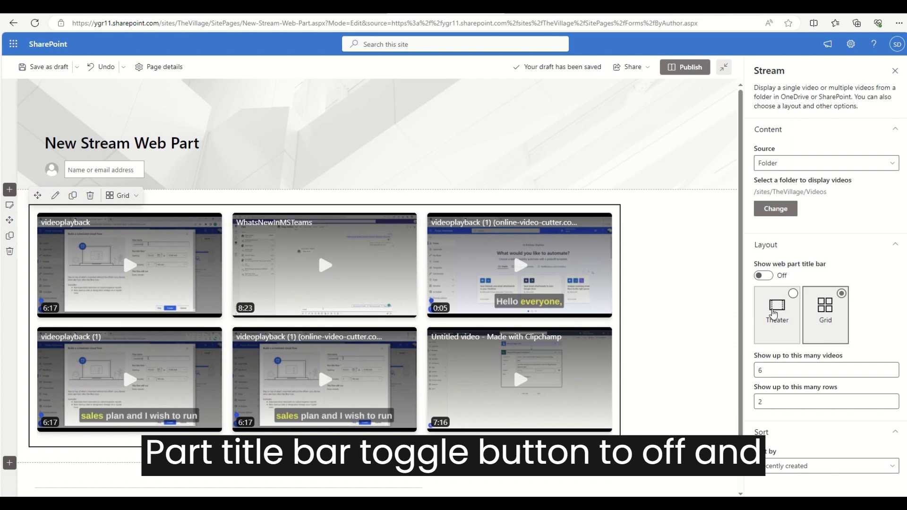
left_click(774, 312)
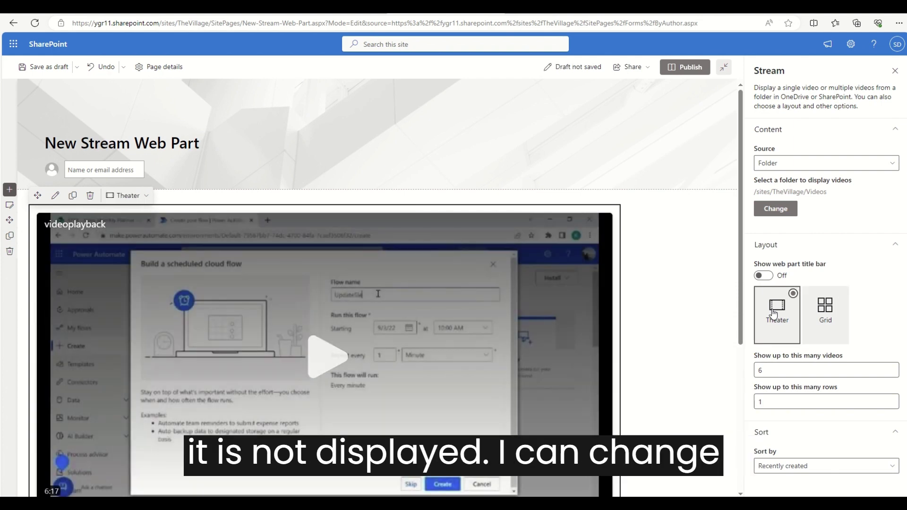
scroll(514, 357, "down", 5)
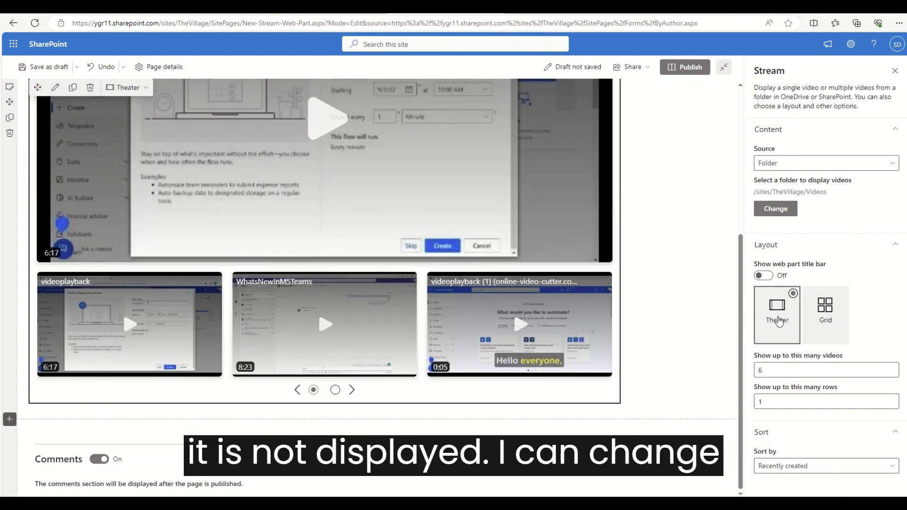
scroll(571, 283, "up", 3)
left_click(678, 75)
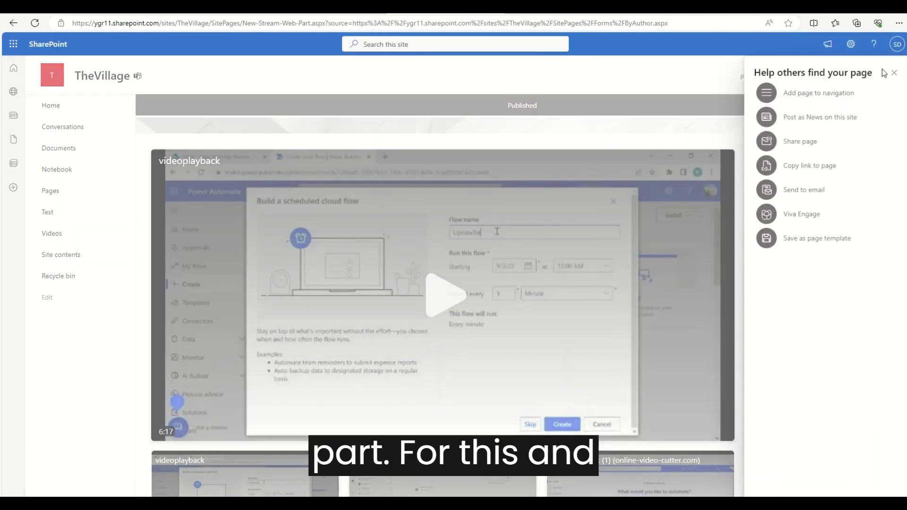
Dismiss the help panel and play WhatsNewInMSTeams and then the third video in the player
left_click(892, 75)
scroll(256, 341, "down", 5)
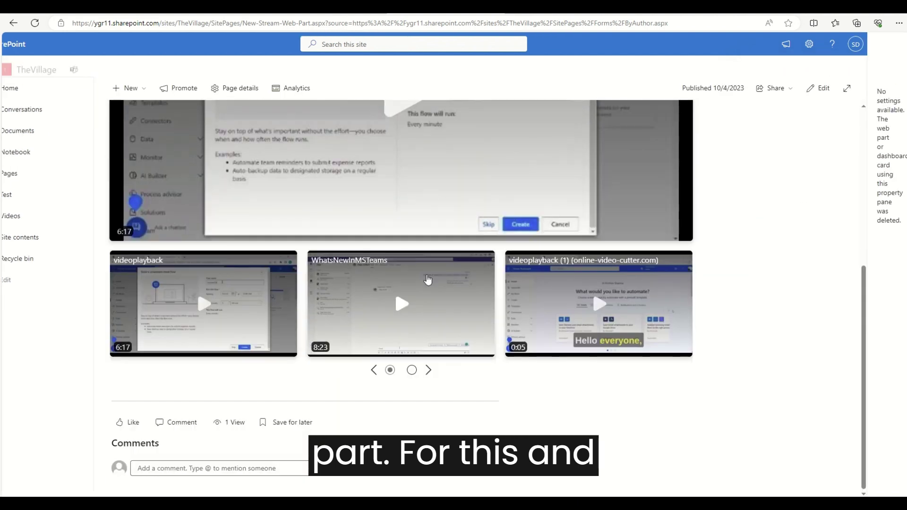
scroll(255, 341, "up", 5)
scroll(216, 427, "down", 2)
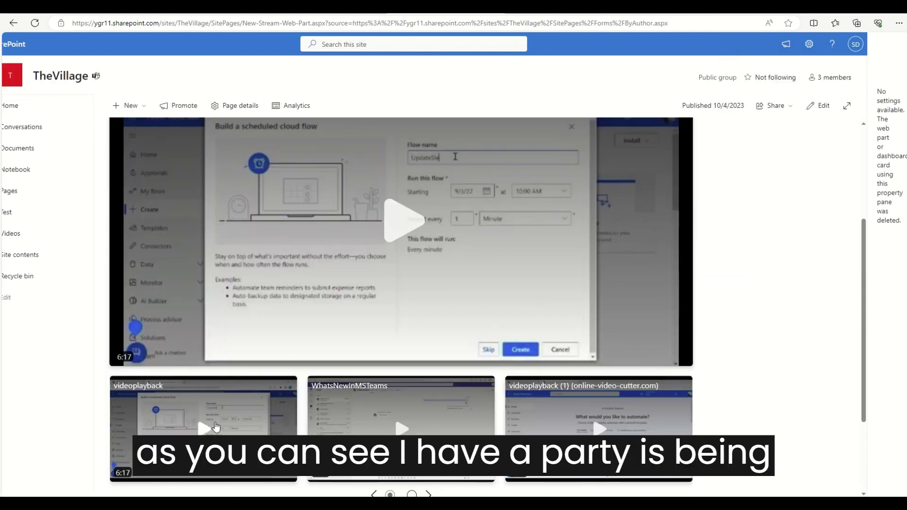
left_click(419, 424)
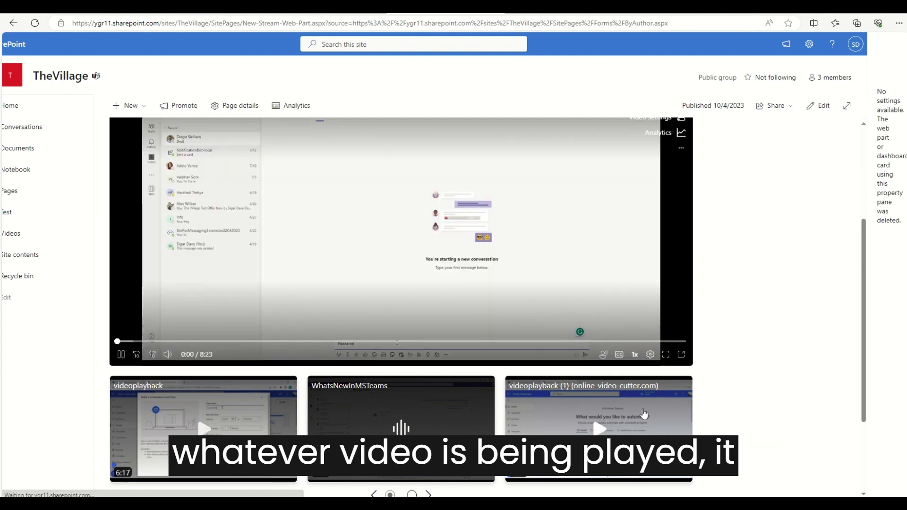
left_click(645, 408)
Page to the next thumbnails, play the Untitled video, and put the page back into edit mode
scroll(645, 407, "down", 2)
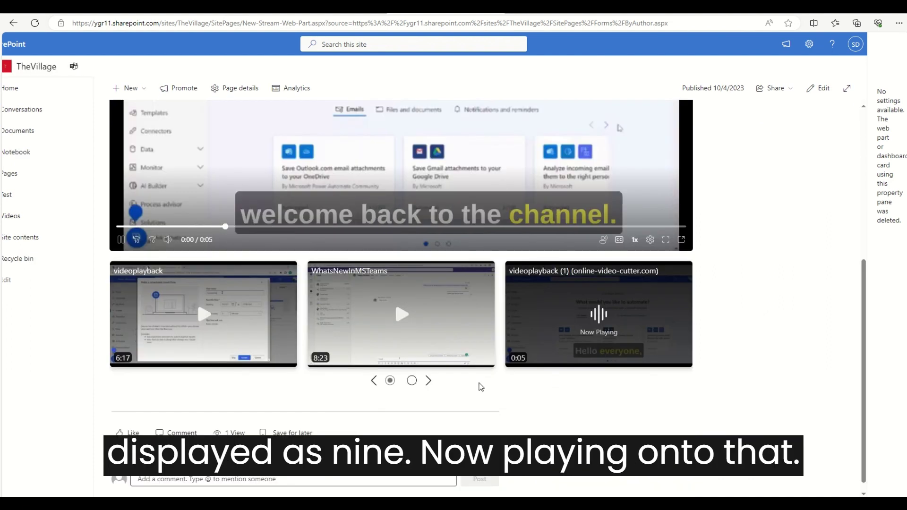
left_click(411, 380)
scroll(645, 309, "up", 1)
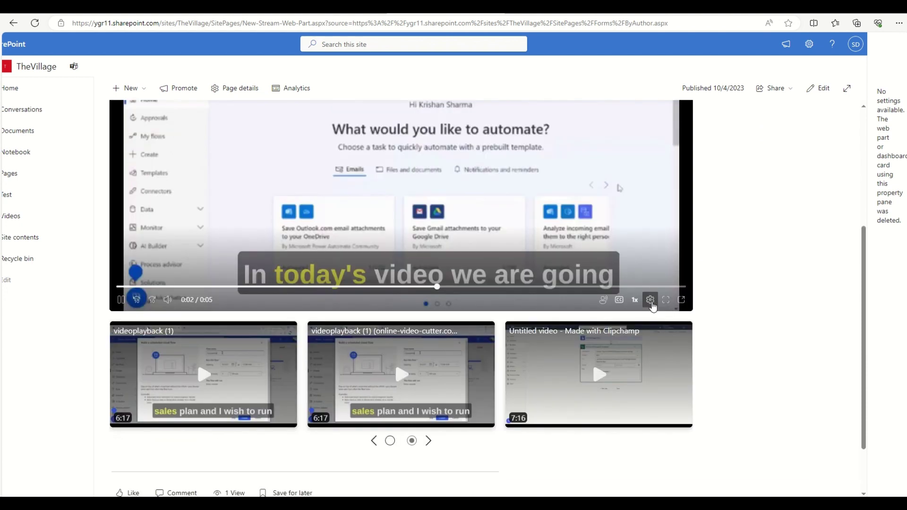
left_click(613, 361)
scroll(702, 296, "up", 1)
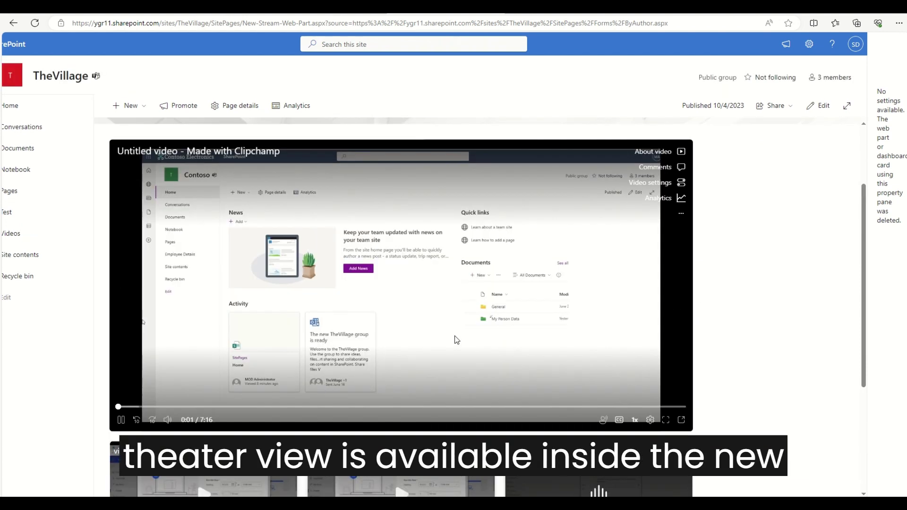
scroll(454, 338, "down", 3)
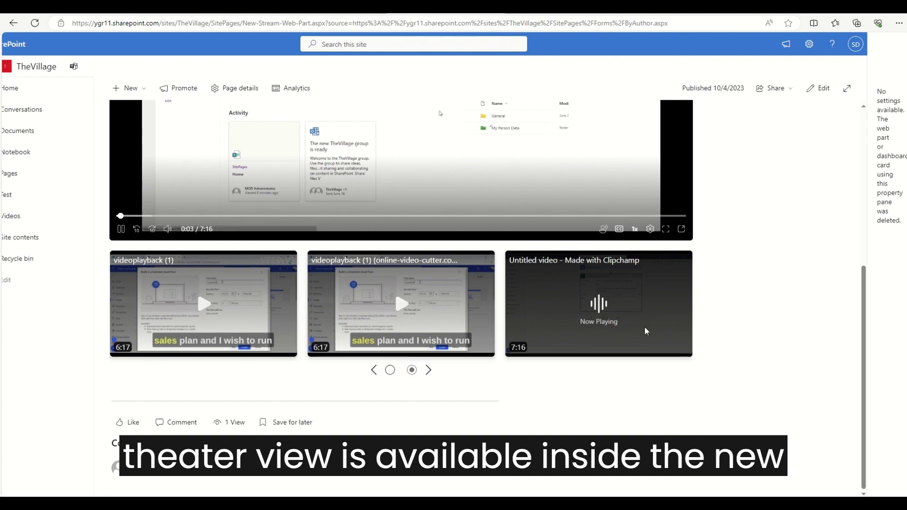
scroll(799, 156, "up", 3)
left_click(818, 107)
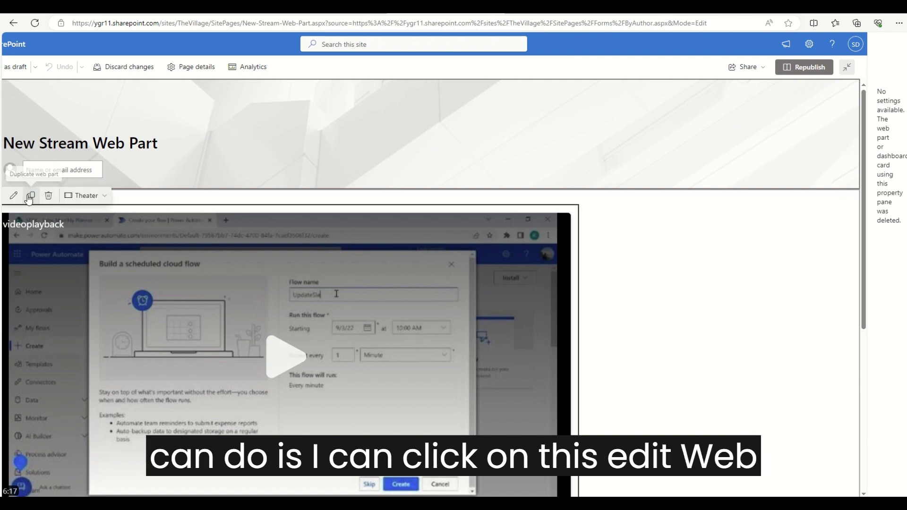
Switch the Stream web part back to Grid layout and select its current video limit
left_click(15, 196)
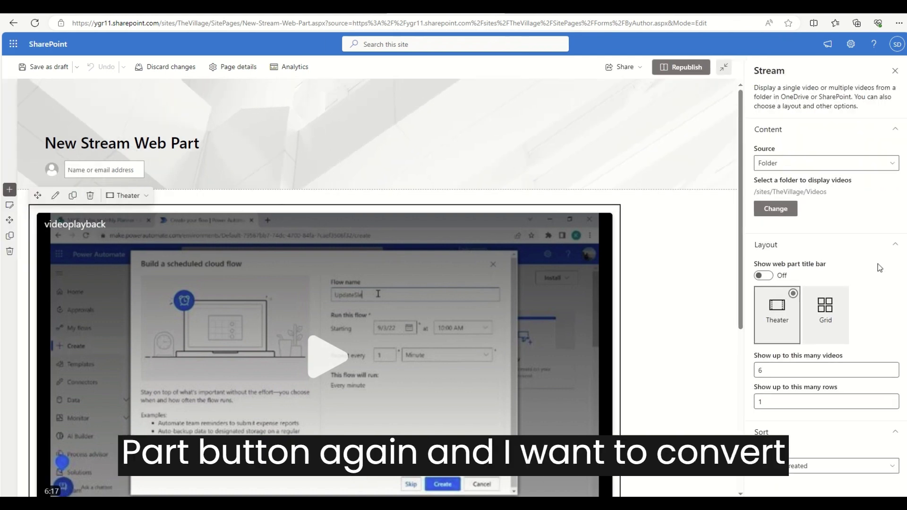
left_click(837, 310)
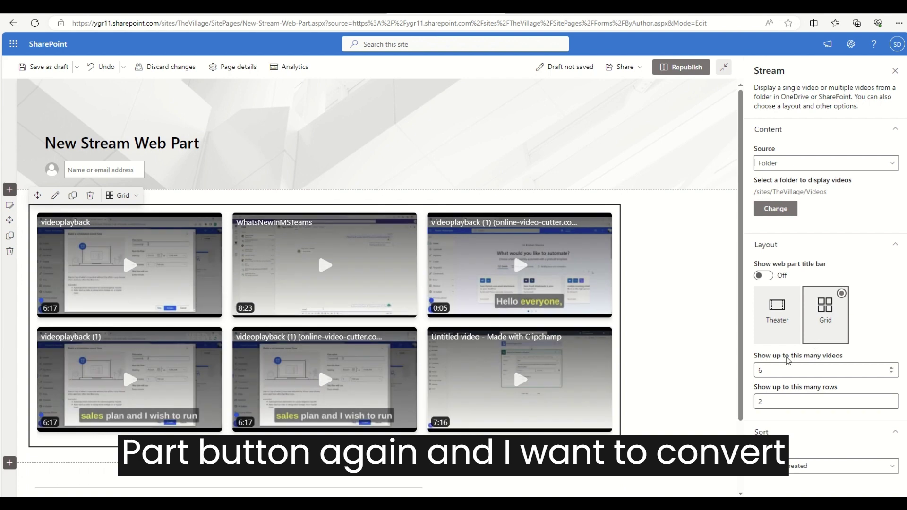
left_click_drag(769, 370, 738, 369)
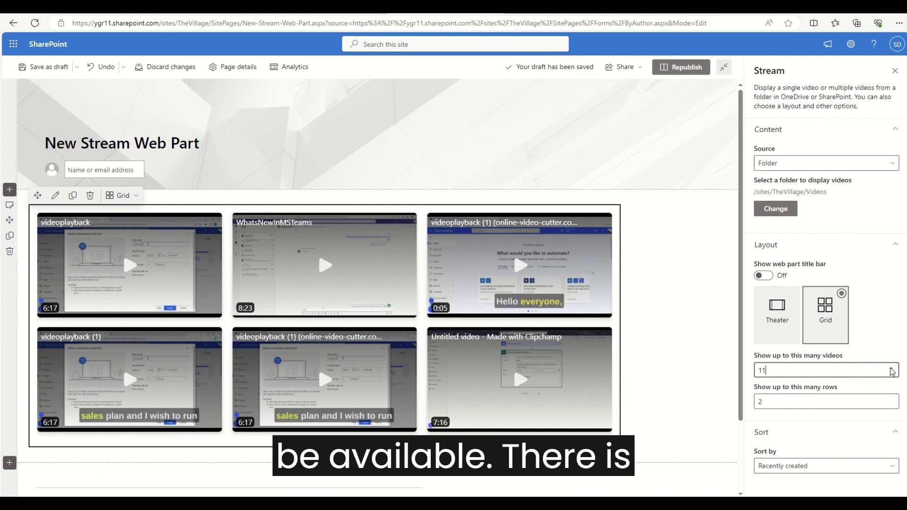
Set the row limit to 2 and cut the video limit down to 1
key("BackSpace")
key("BackSpace")
type("29")
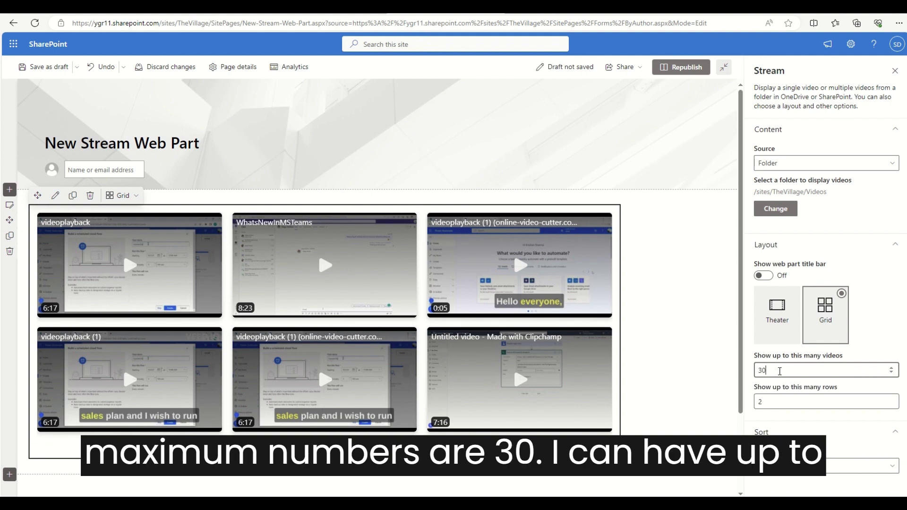
left_click(761, 401)
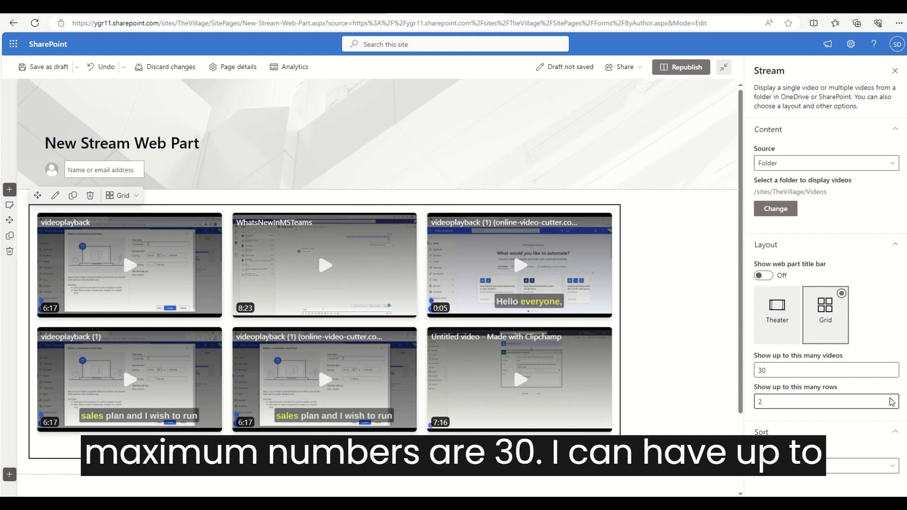
left_click(892, 400)
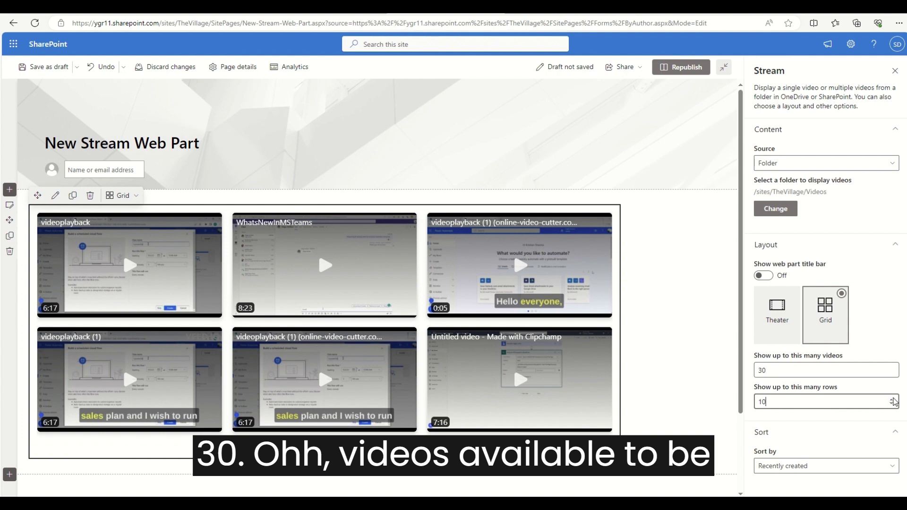
double_click(881, 402)
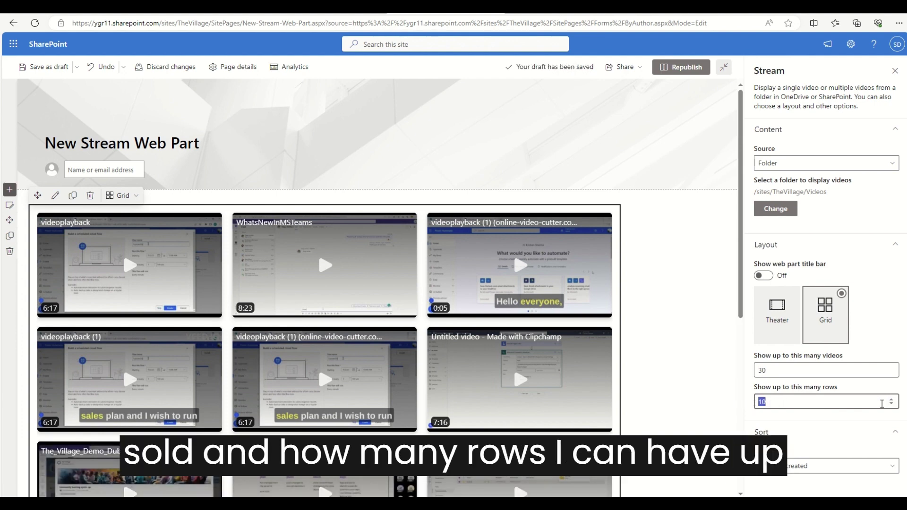
left_click(891, 404)
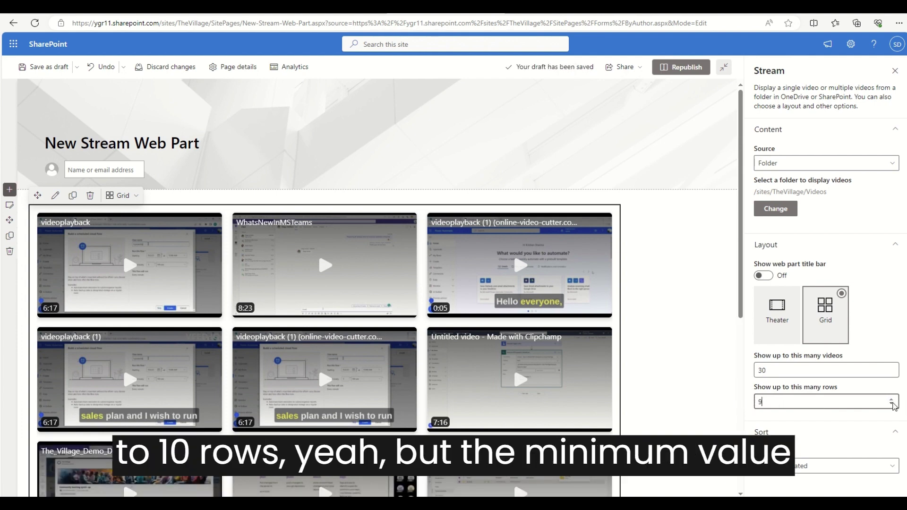
left_click(892, 405)
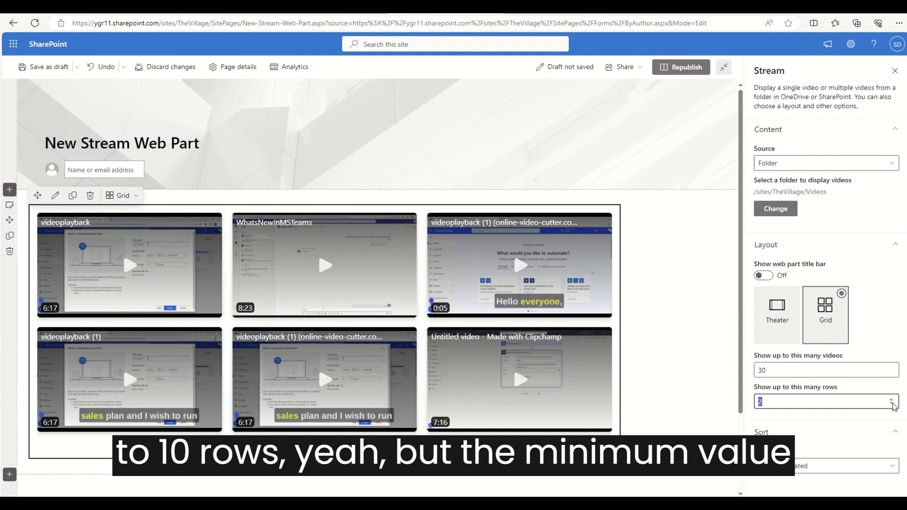
left_click(827, 371)
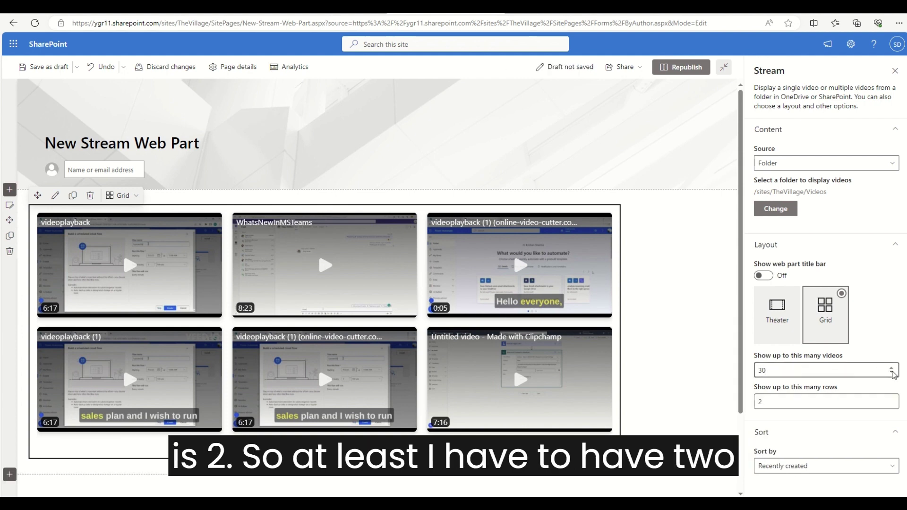
left_click(891, 374)
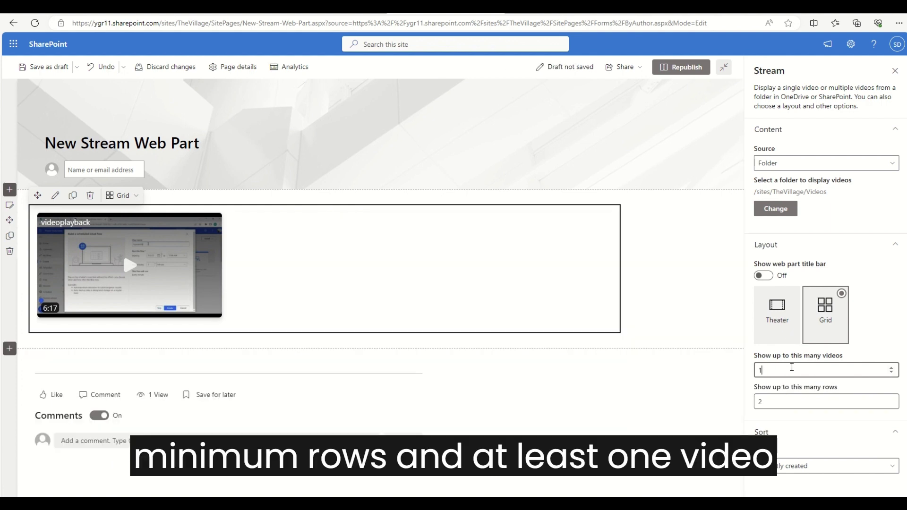
Try sorting by Recently edited, then return the sort order to Recently created
left_click(801, 404)
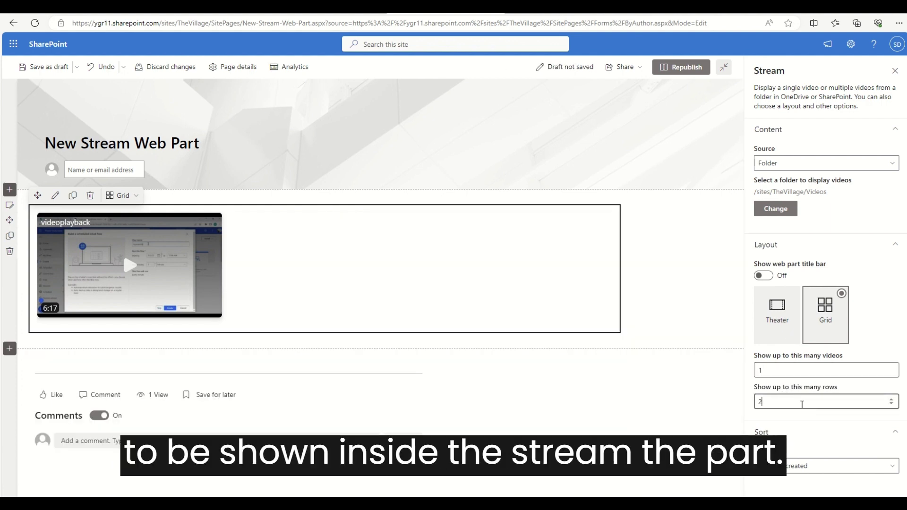
left_click(835, 466)
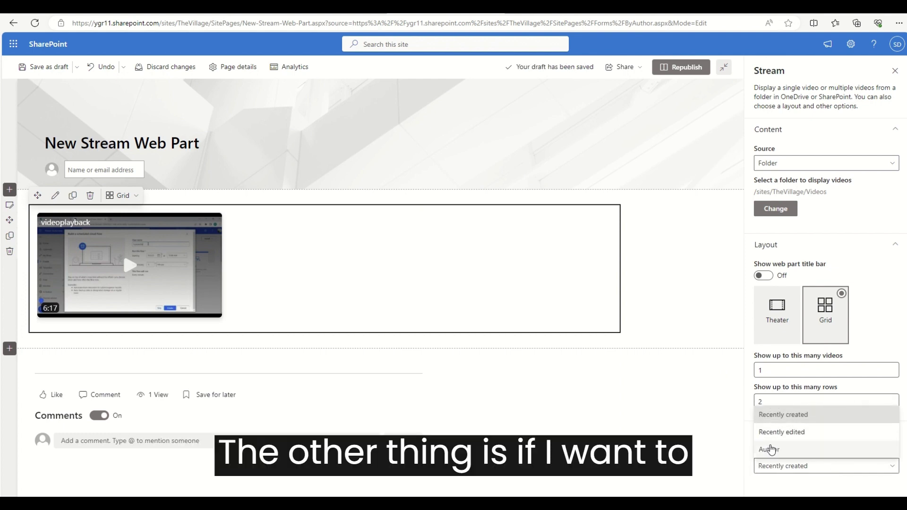
left_click(773, 438)
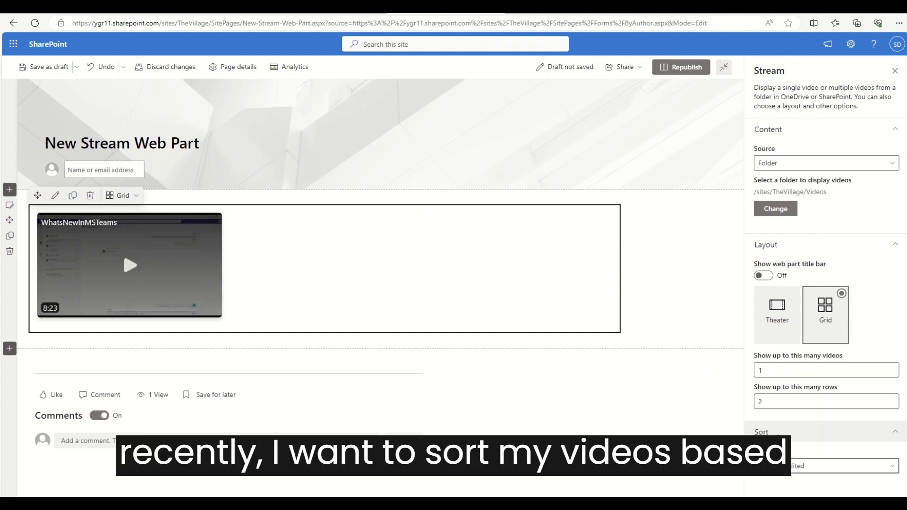
left_click(801, 472)
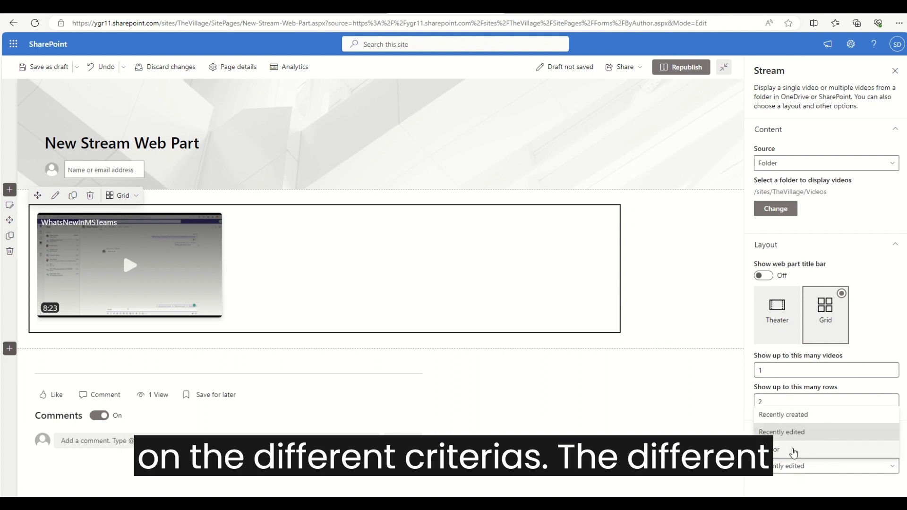
left_click(788, 420)
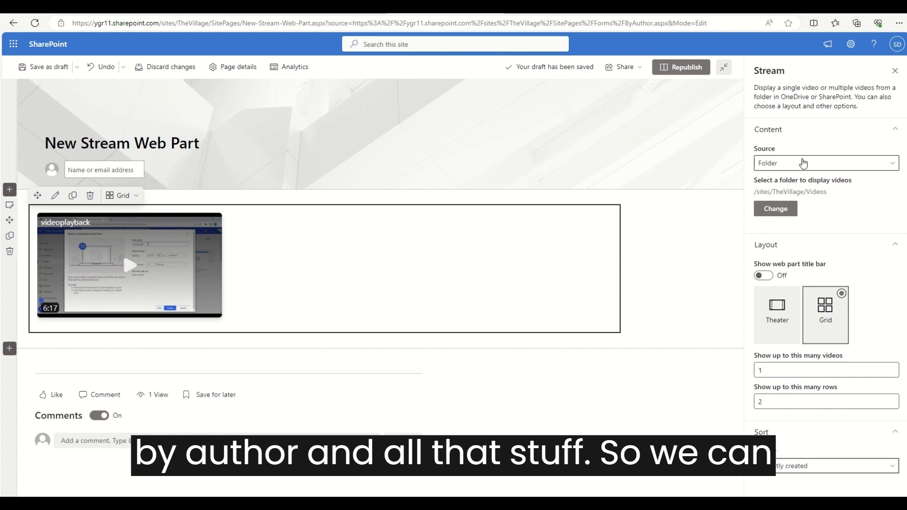
left_click(803, 163)
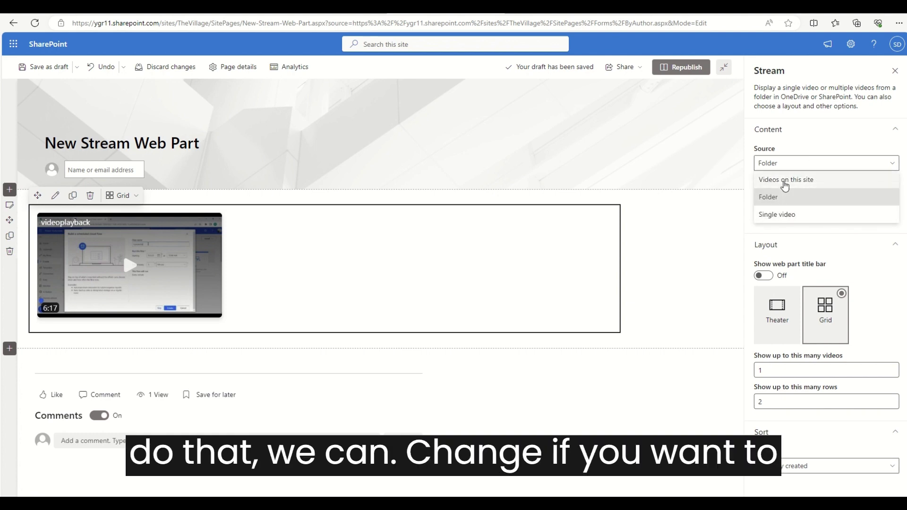
Source videos from this site with up to 10 rows and 30 videos, then switch the source to Folder
left_click(785, 181)
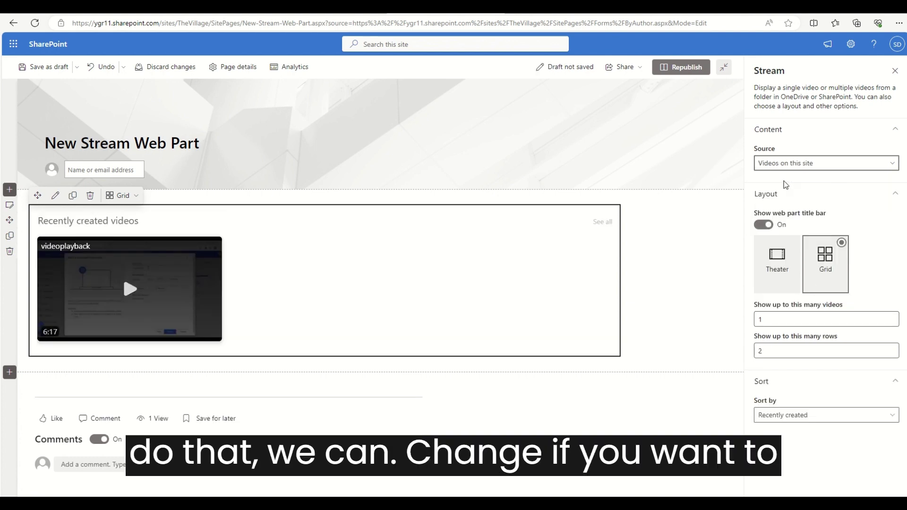
left_click(818, 350)
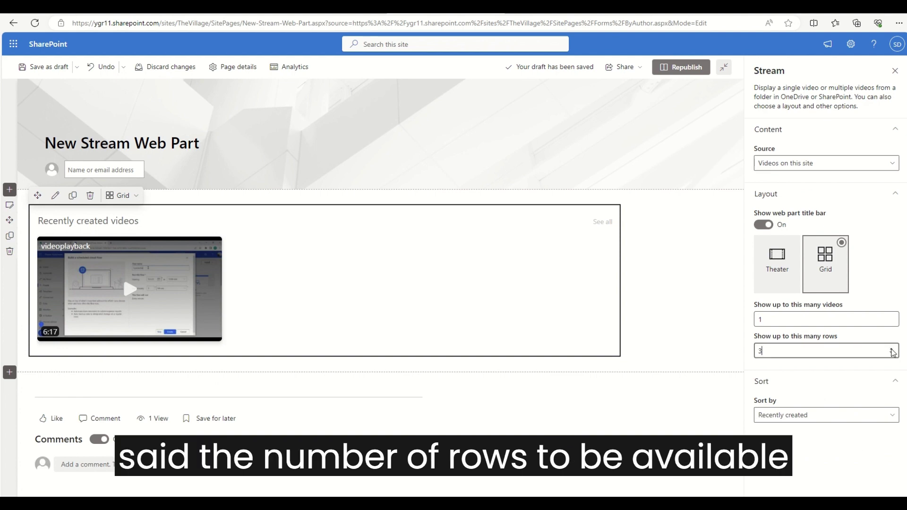
left_click(887, 320)
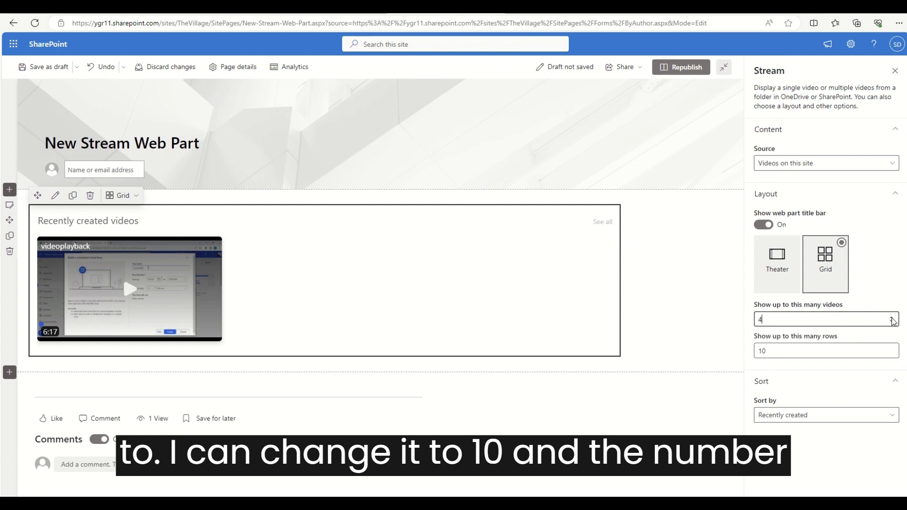
key("BackSpace")
type("14")
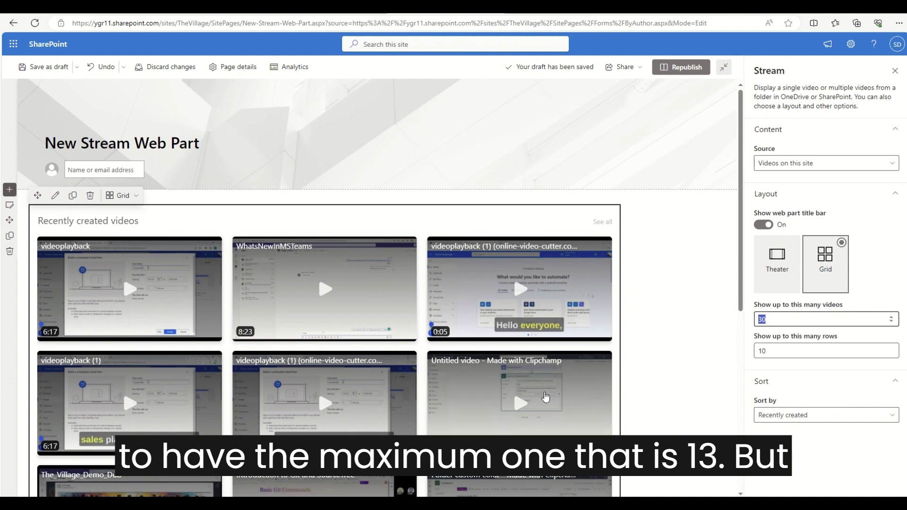
scroll(546, 397, "down", 8)
scroll(243, 370, "up", 7)
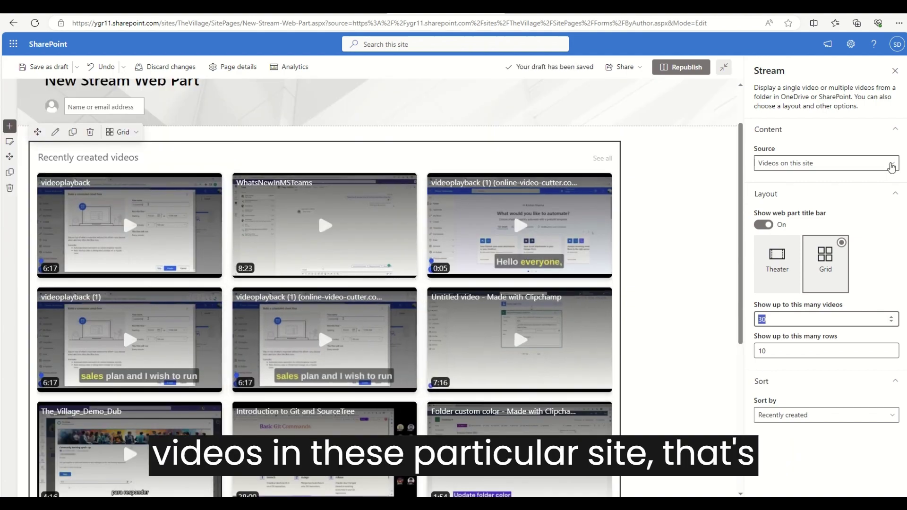
left_click(891, 166)
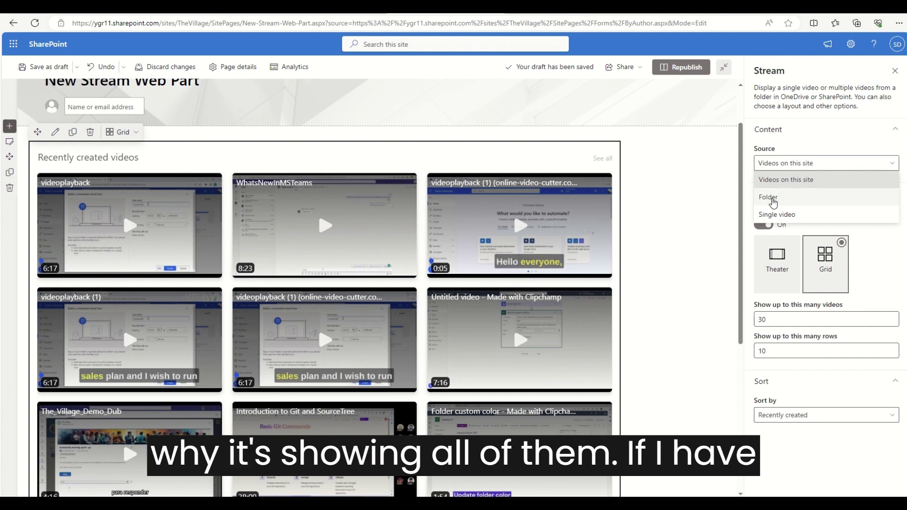
left_click(768, 197)
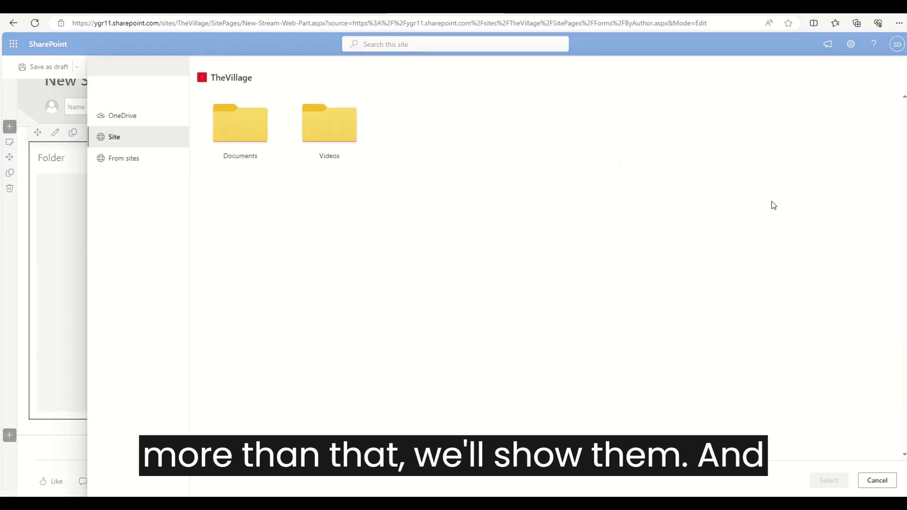
Browse the OneDrive and From sites folder locations for the Stream web part, then cancel without choosing a folder
left_click(98, 118)
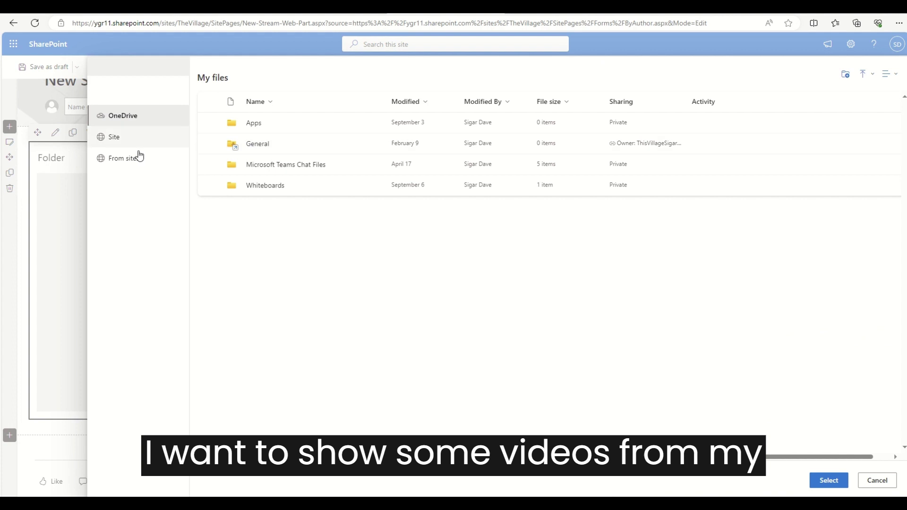
left_click(122, 160)
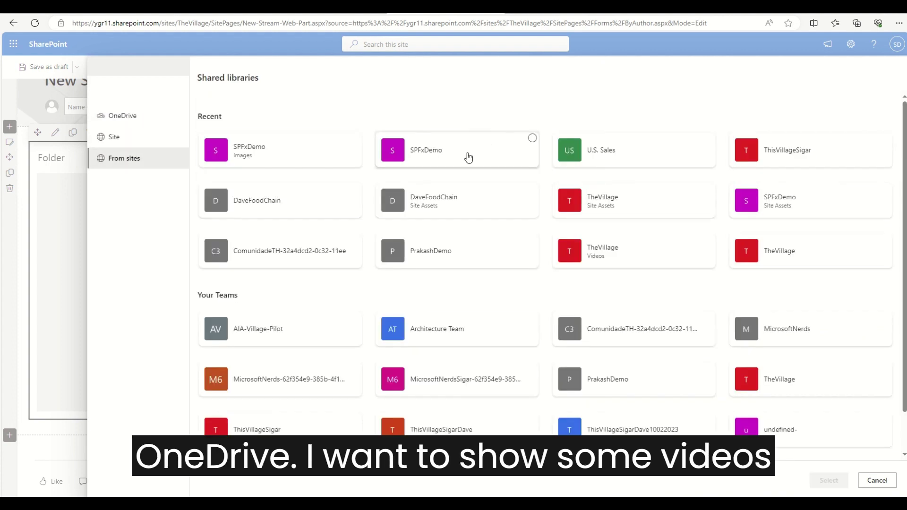
scroll(756, 226, "down", 1)
scroll(756, 227, "up", 1)
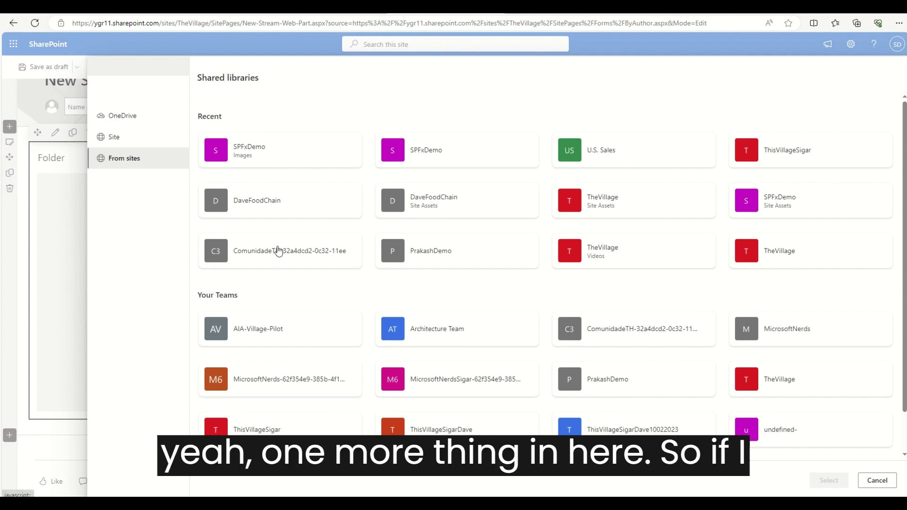
left_click(881, 478)
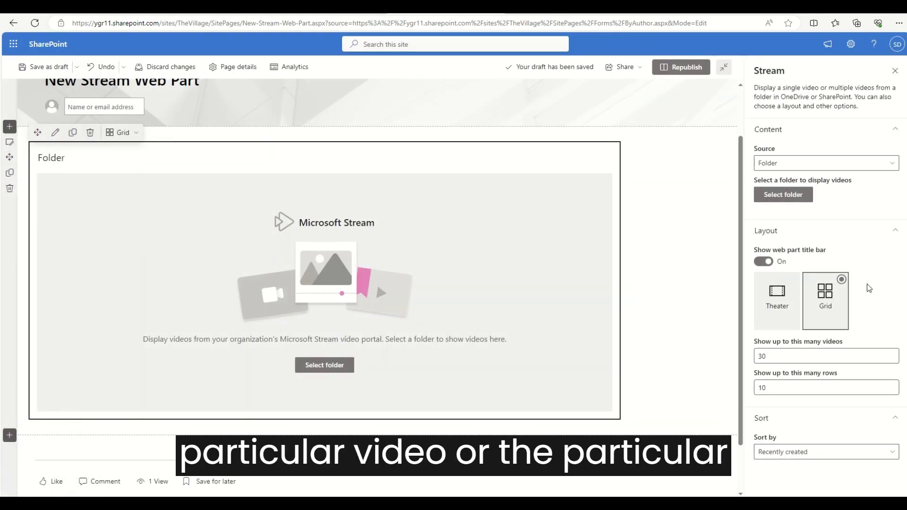
Close the web part settings, republish the page, and return to edit mode
left_click(893, 72)
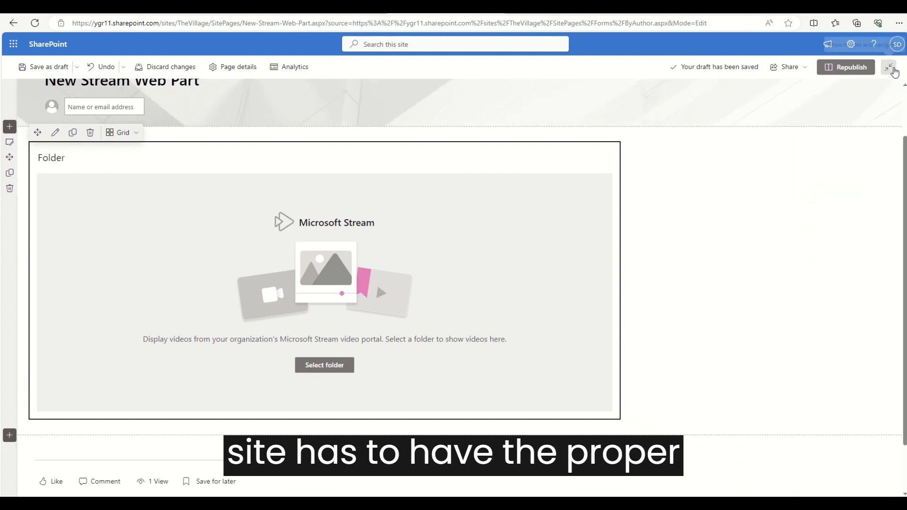
left_click(841, 70)
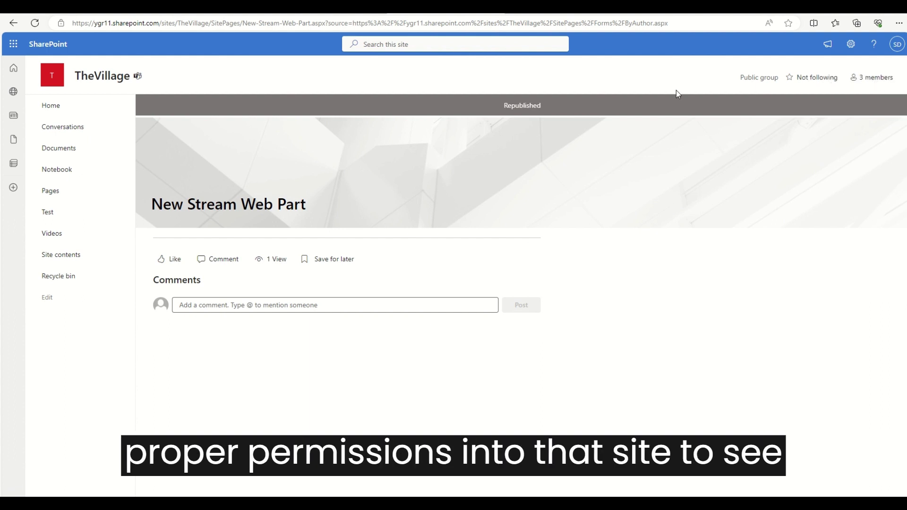
left_click(868, 103)
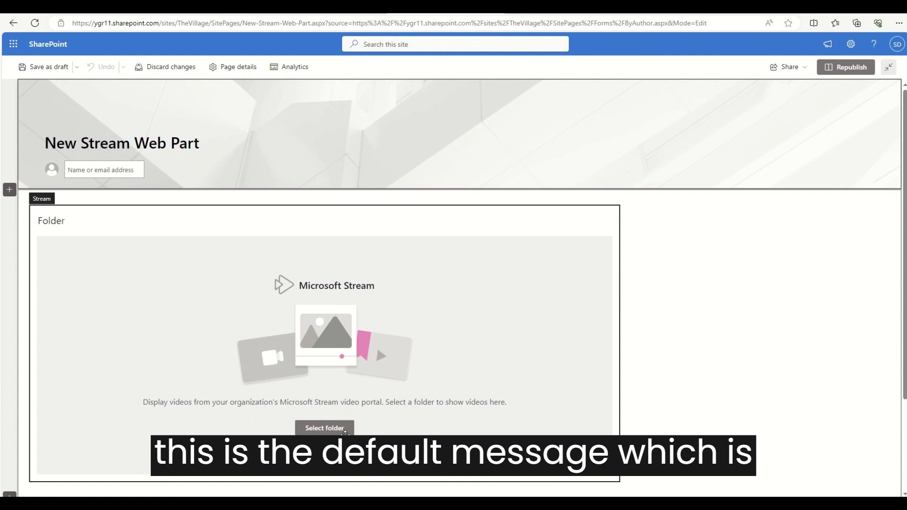
Change the Stream web part's source back to Videos on this site
left_click(330, 430)
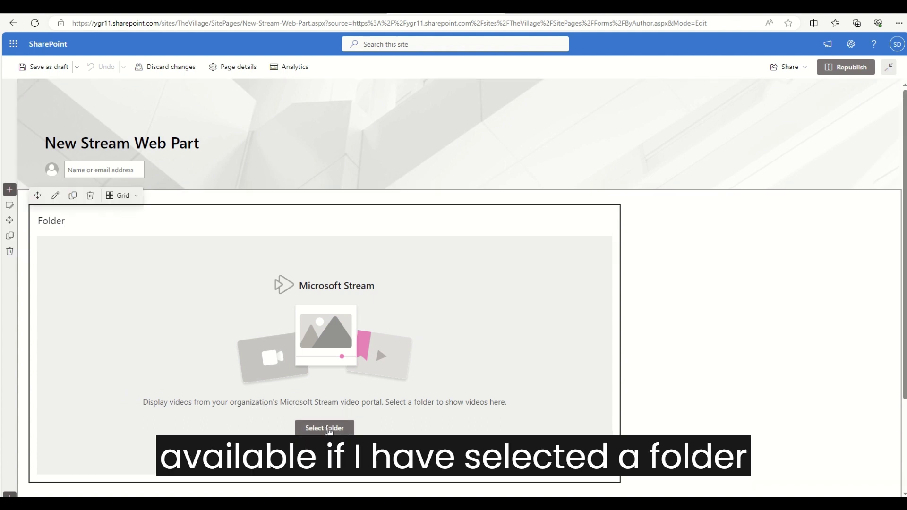
left_click(55, 196)
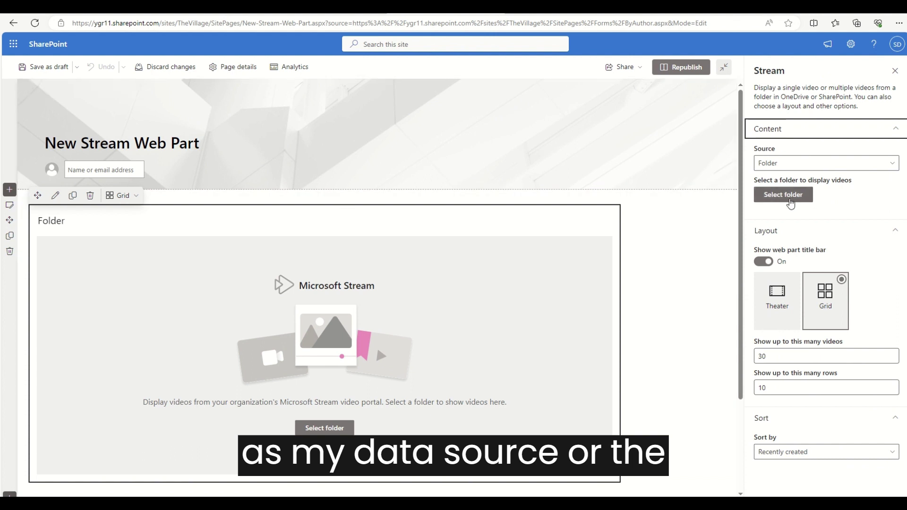
left_click(768, 163)
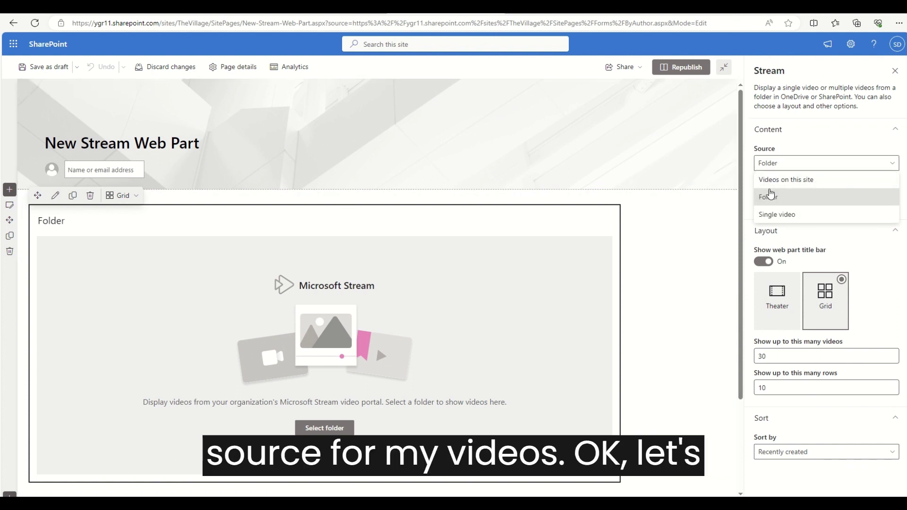
left_click(777, 180)
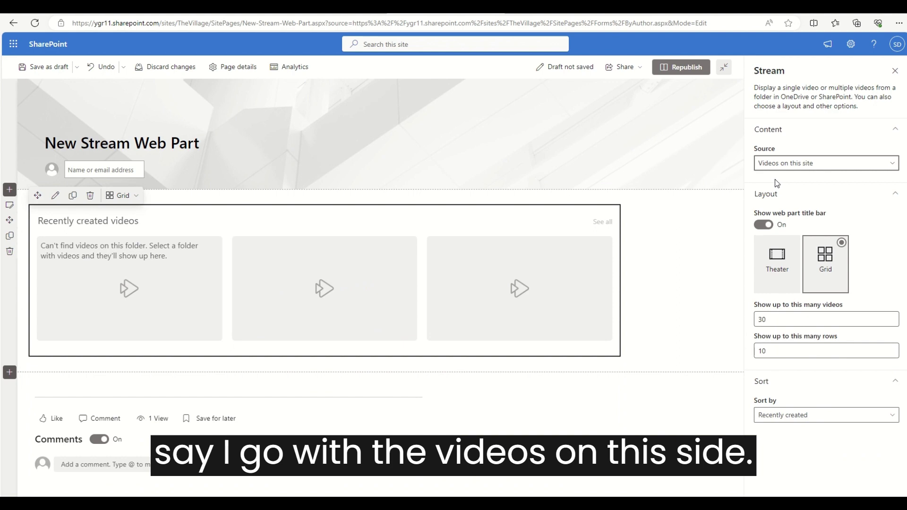